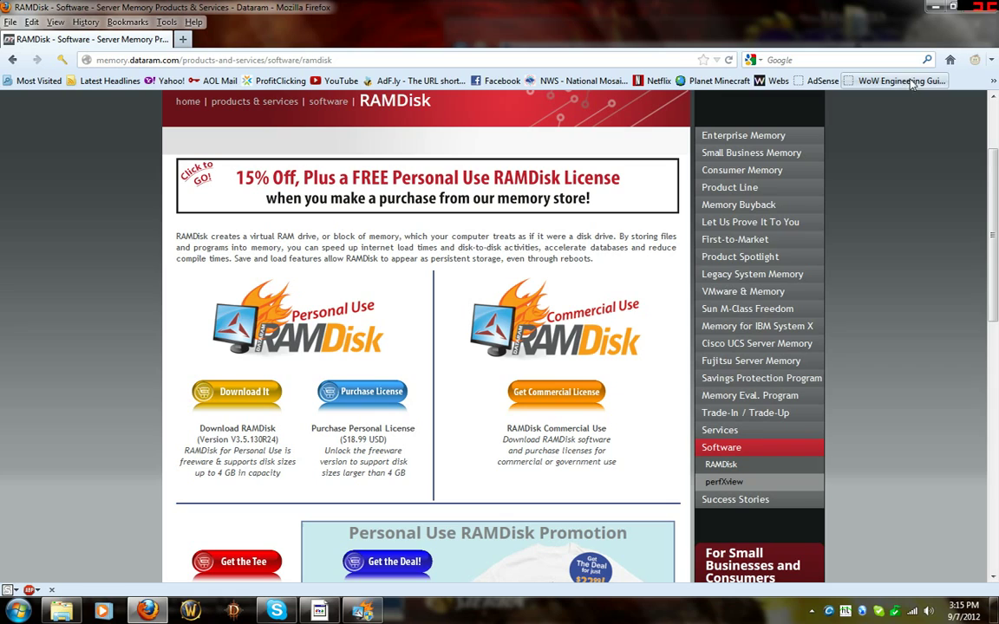
Highlight the $18.99 personal licence price and both '4 GB' size limits on the RAMDisk page.
drag(344, 439, 383, 439)
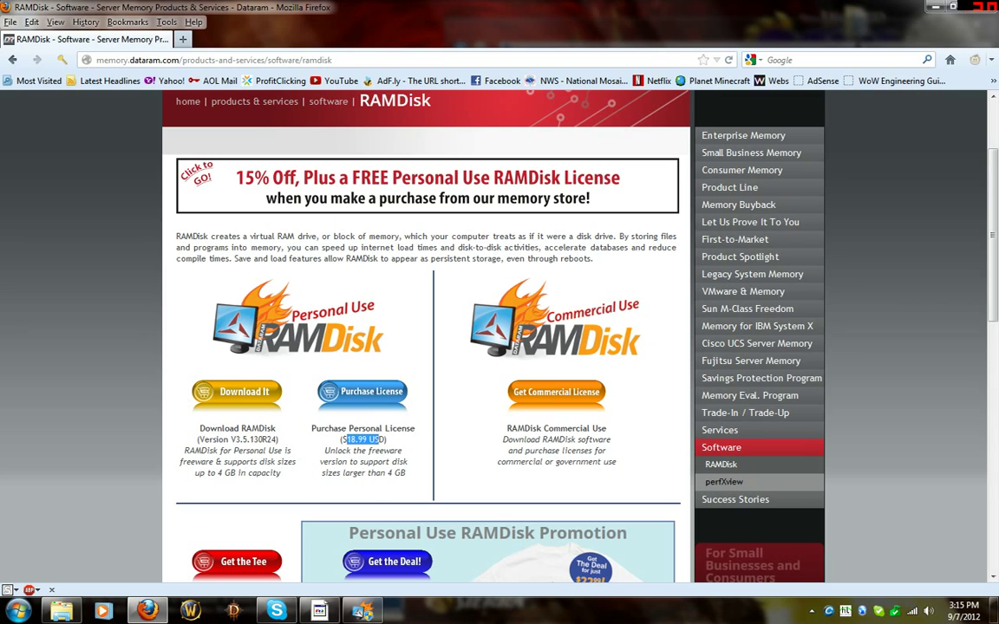
drag(217, 473, 235, 473)
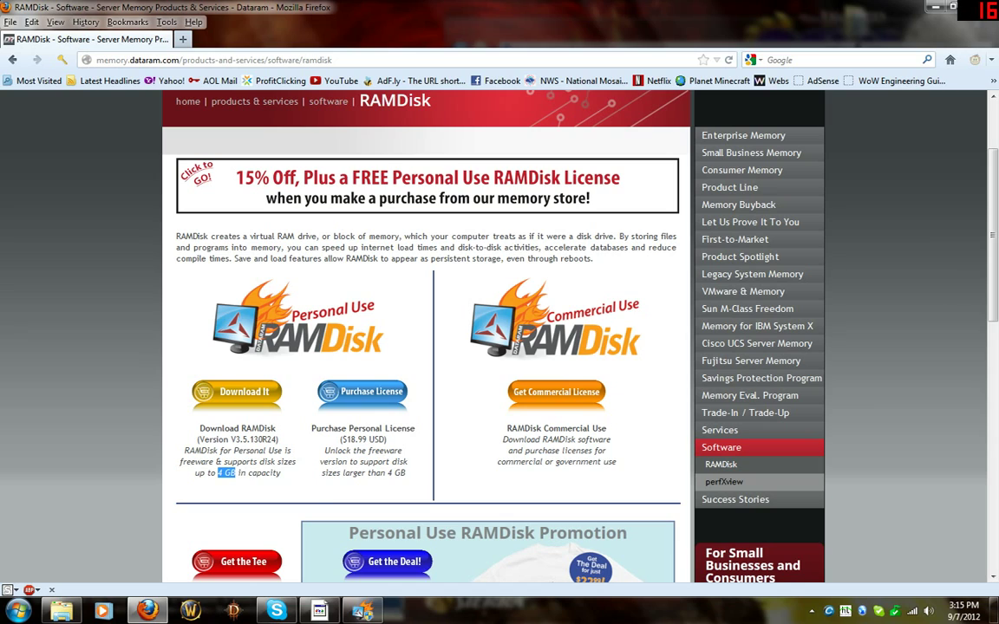
drag(388, 472, 406, 474)
drag(410, 480, 387, 473)
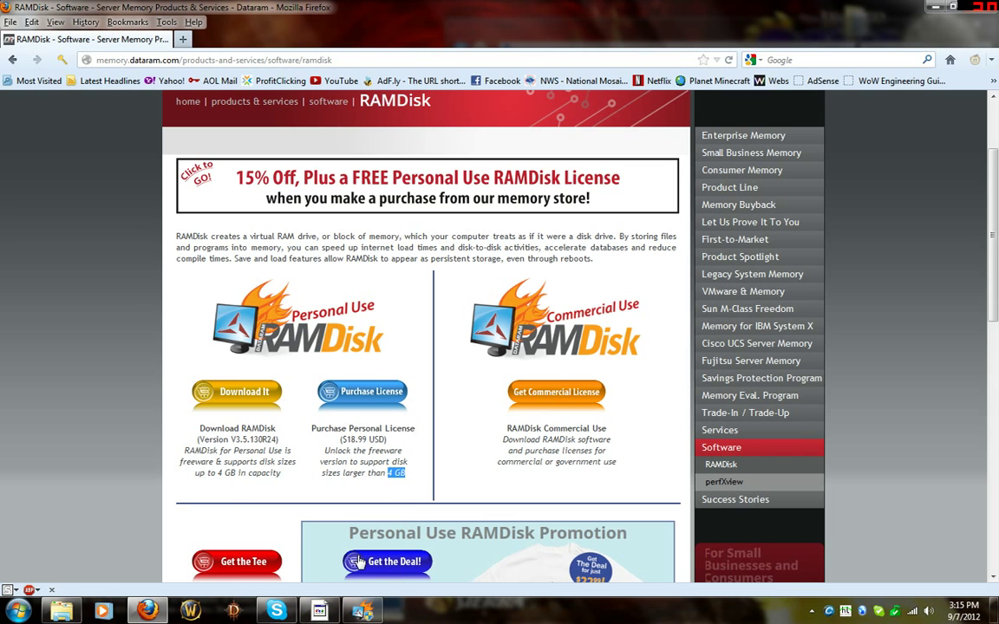
Minimise Firefox and select the RAMDisk Configuration Utility shortcut on the desktop.
click(319, 611)
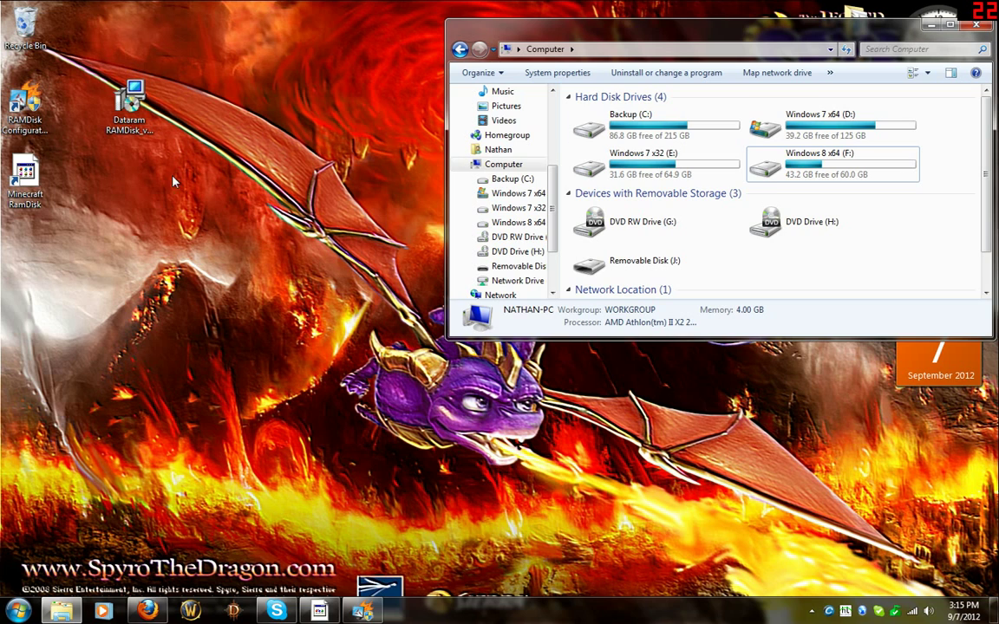
click(130, 102)
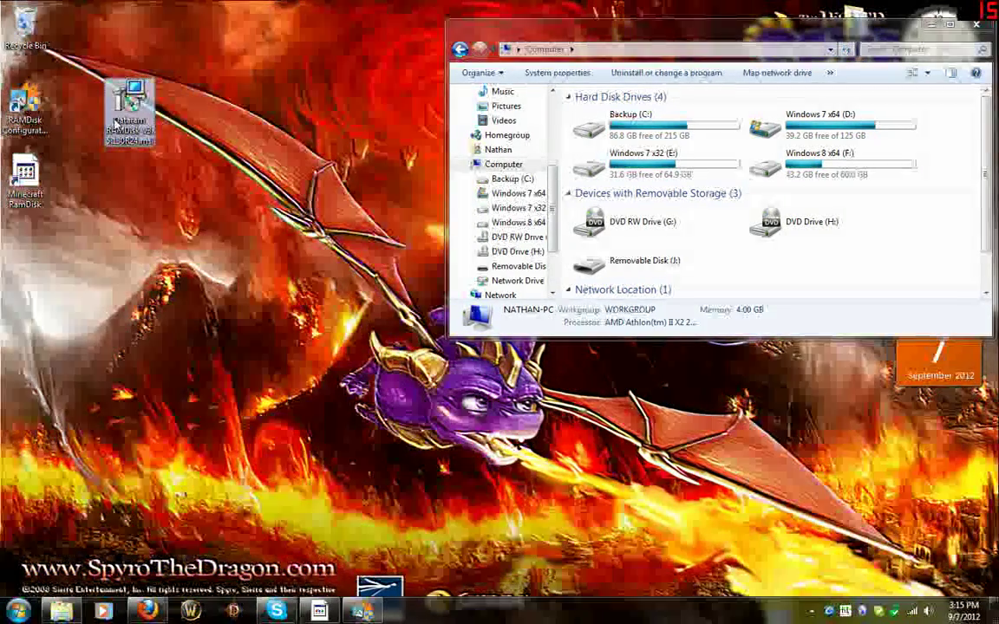
click(45, 122)
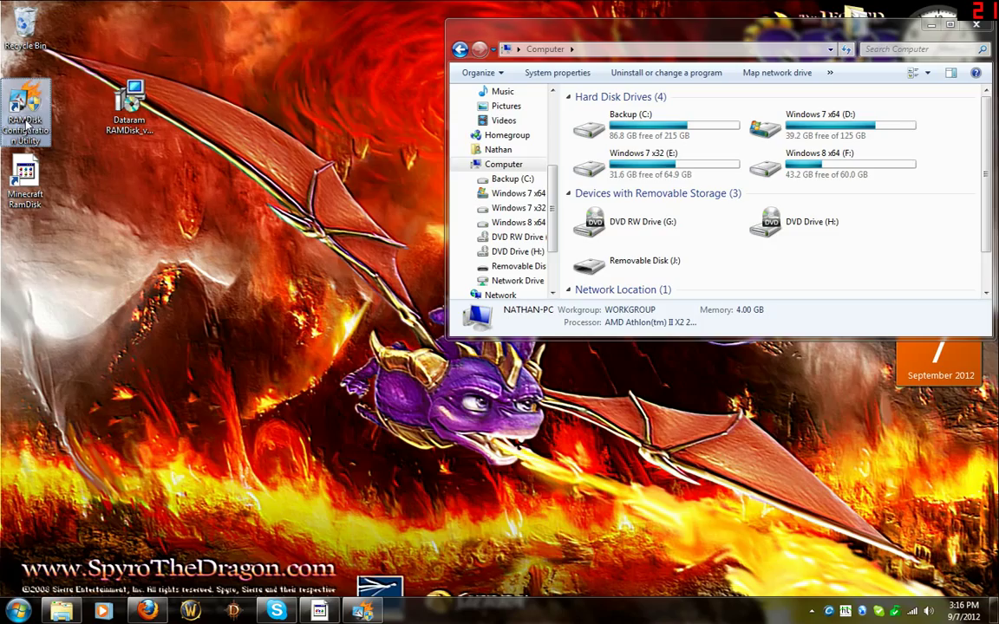
Launch the RAMDisk Configuration Utility, dismiss the Dataram ad and close the duplicate window.
double_click(38, 122)
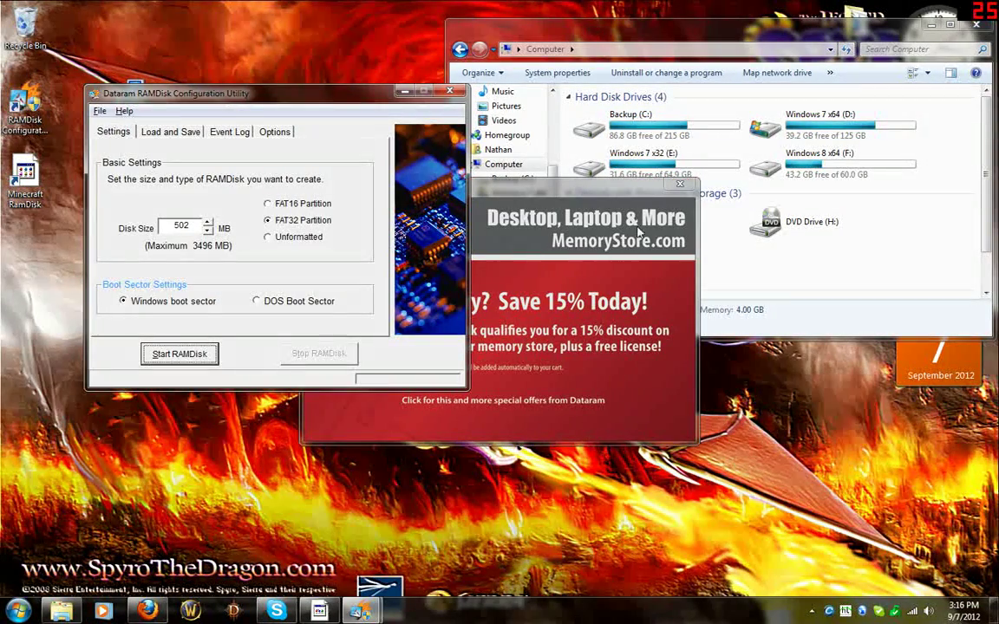
click(681, 187)
mouse_move(360, 612)
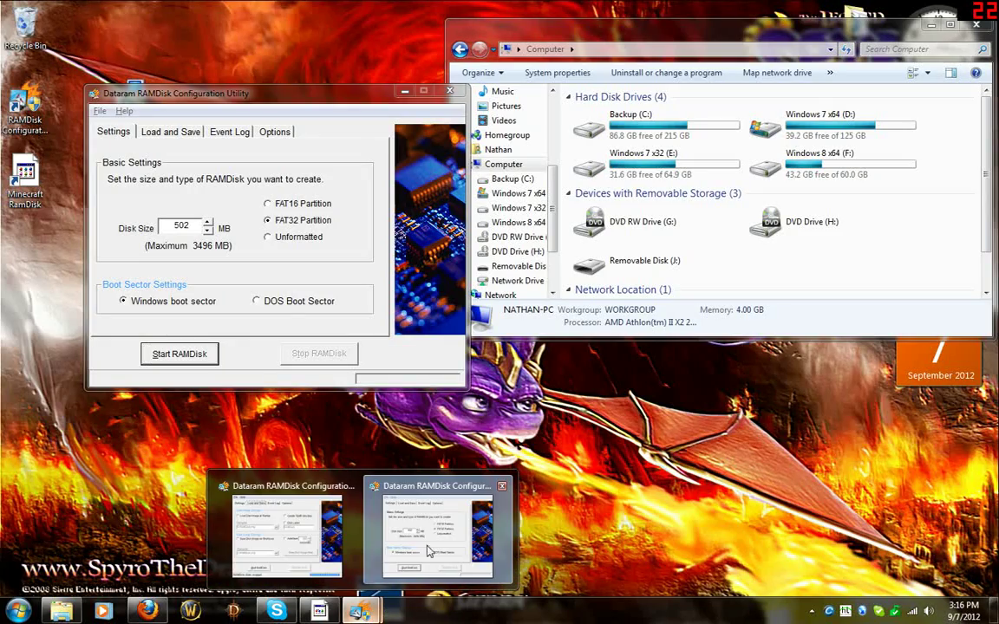
click(501, 486)
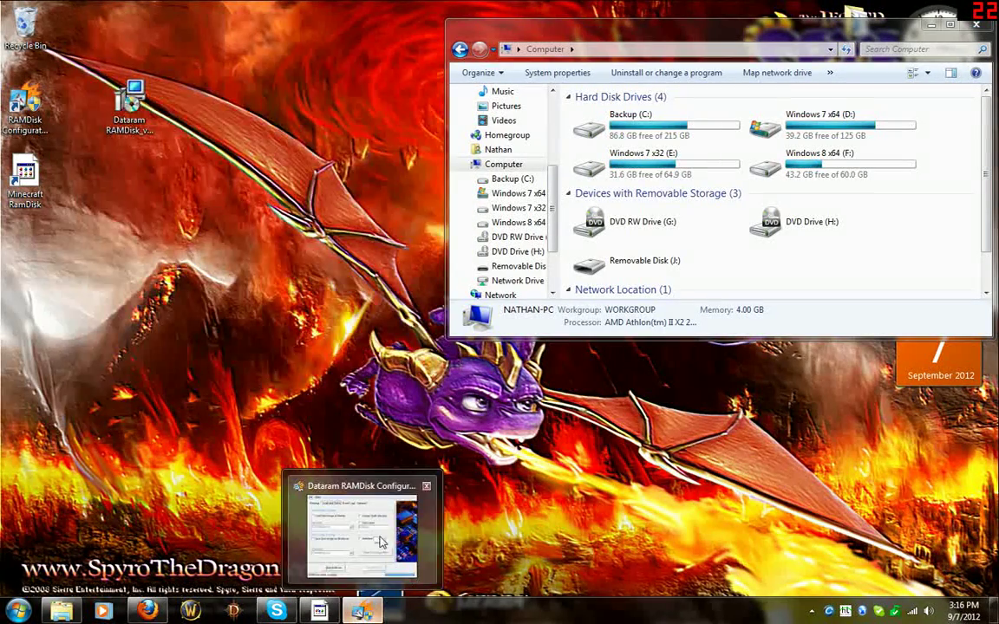
click(347, 485)
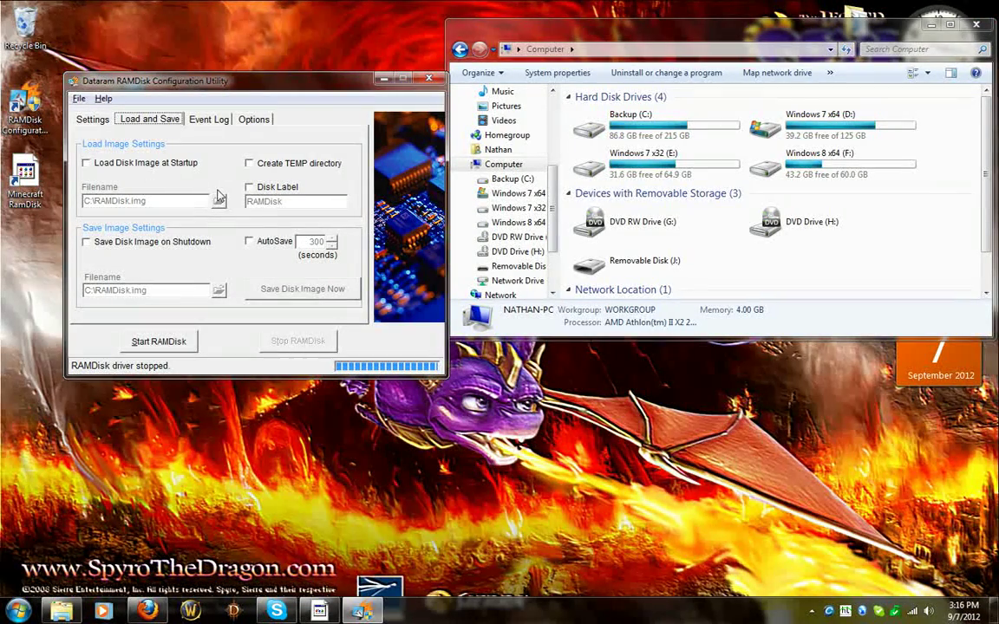
On the Settings tab, keep 502 MB disk size and FAT32 partition, then start the RAM disk.
click(87, 117)
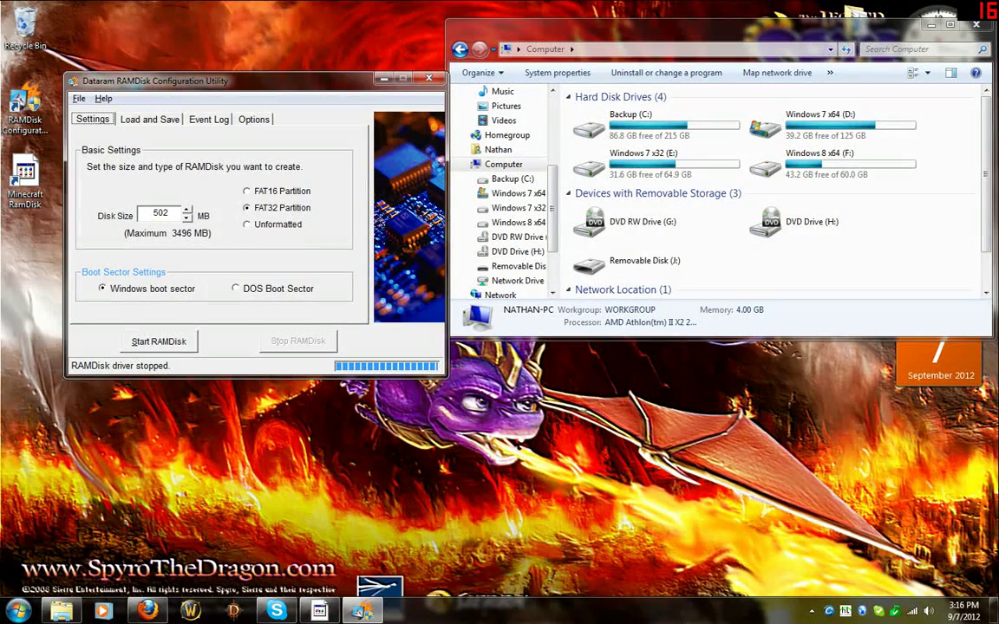
double_click(160, 213)
click(282, 210)
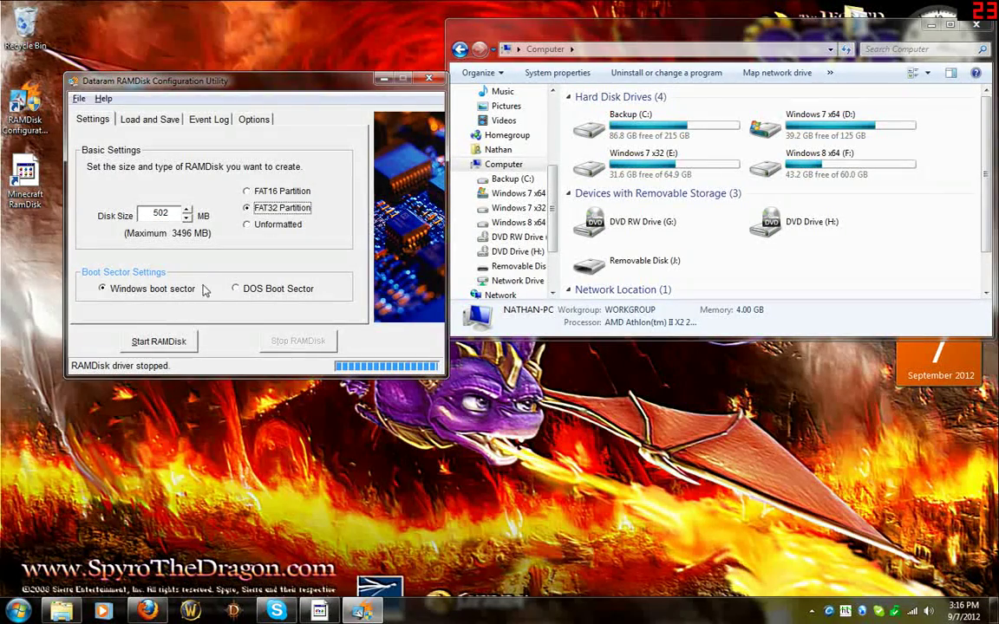
click(161, 340)
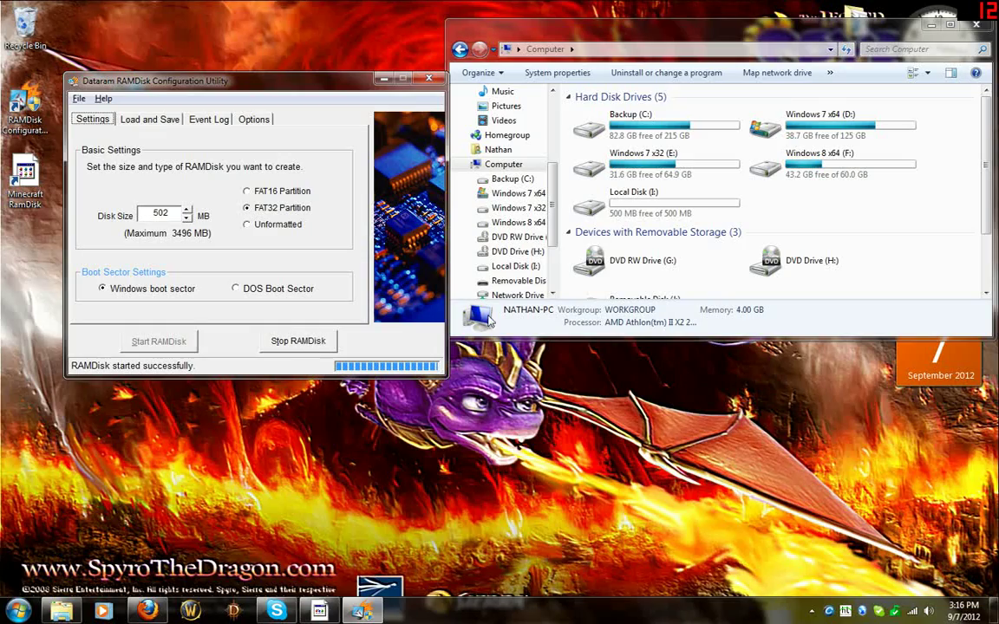
Enable saving C:\RAMDisk.img on shutdown and autosave every 300 seconds, then save an image now.
click(654, 216)
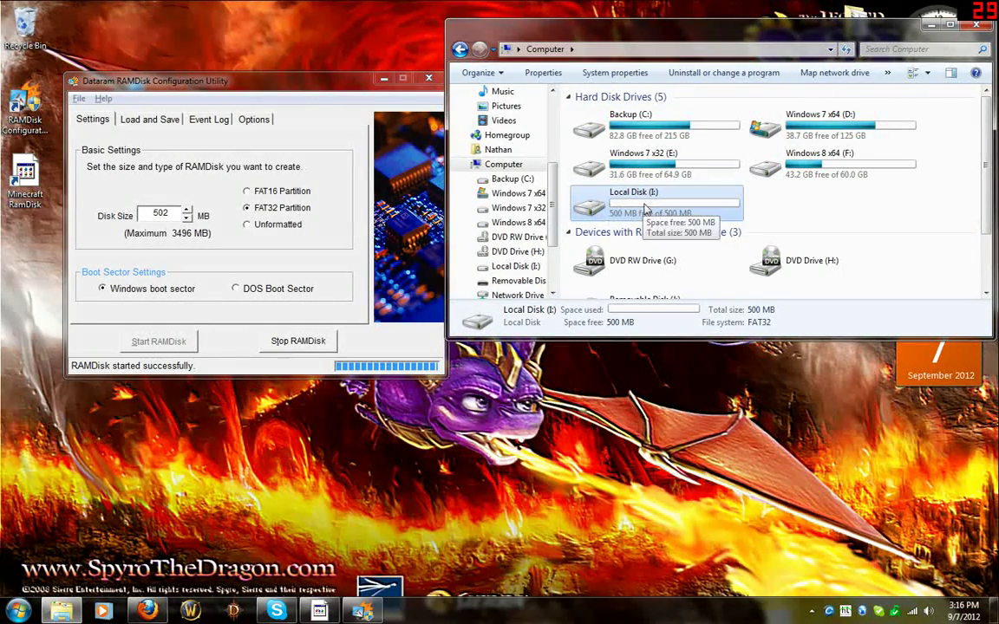
click(157, 123)
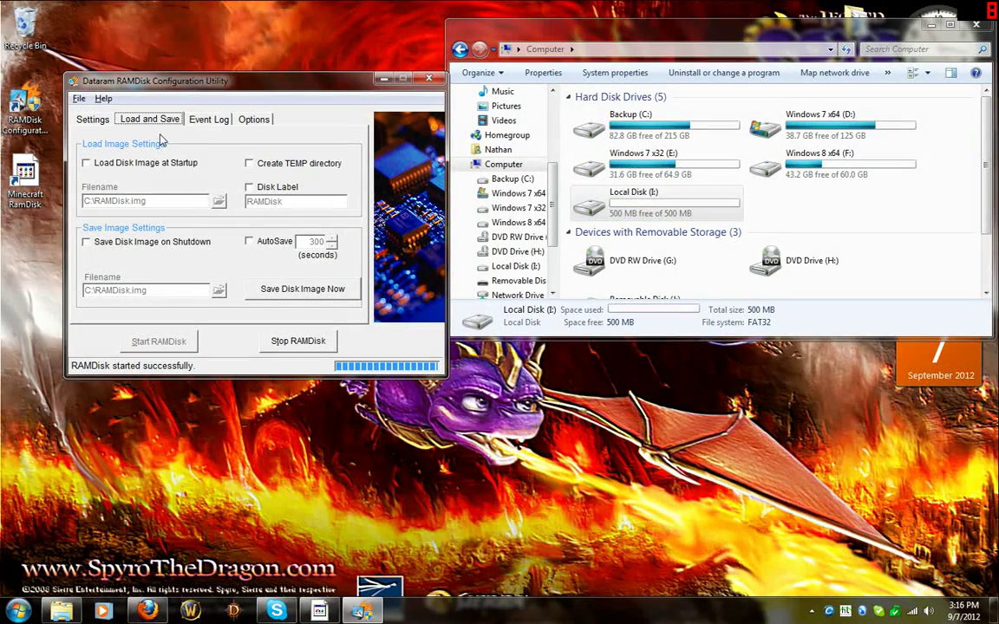
click(99, 245)
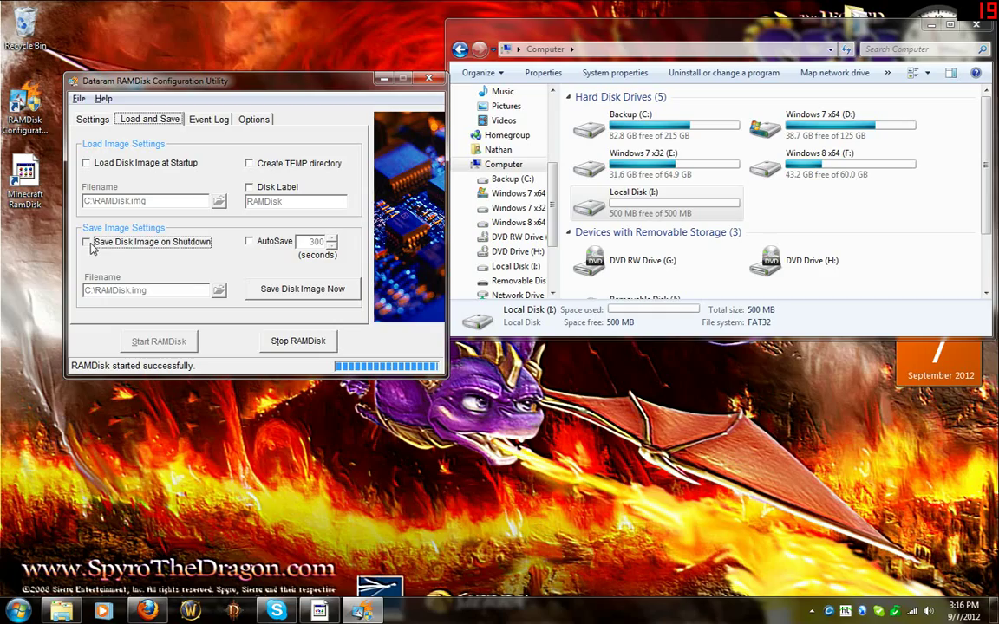
click(251, 244)
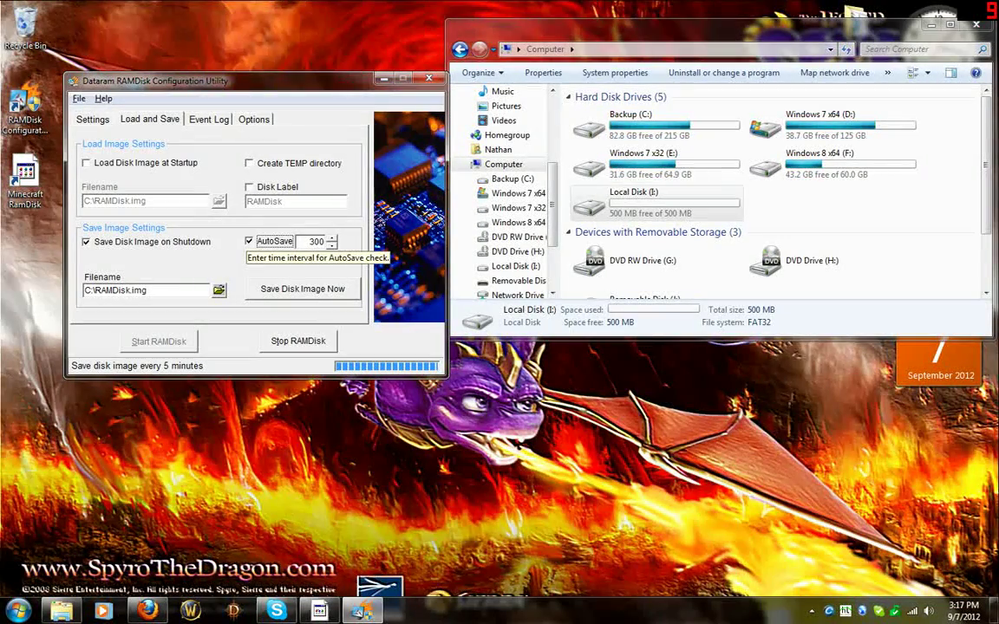
click(276, 291)
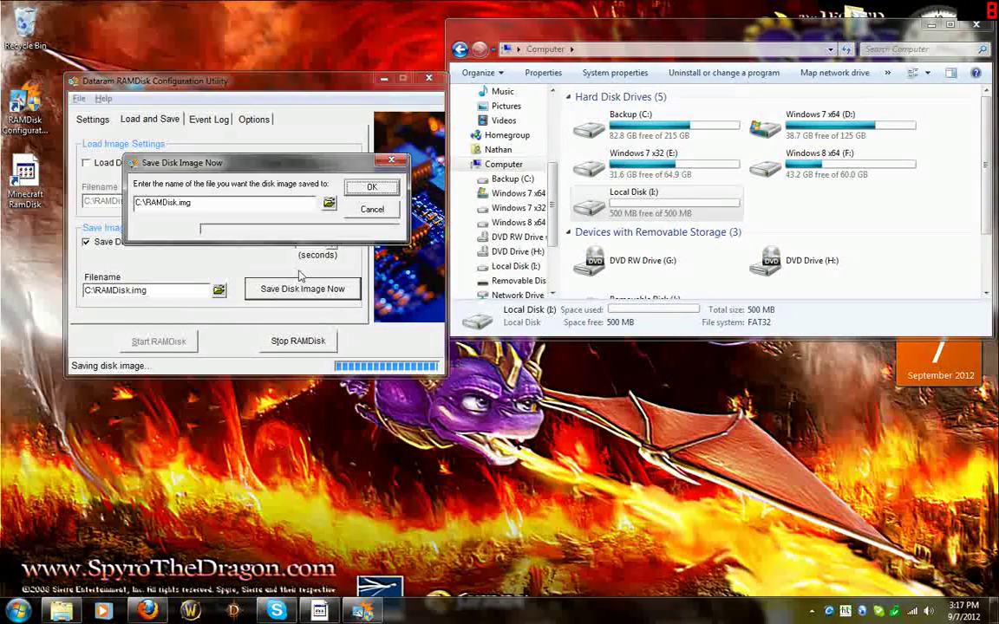
click(370, 188)
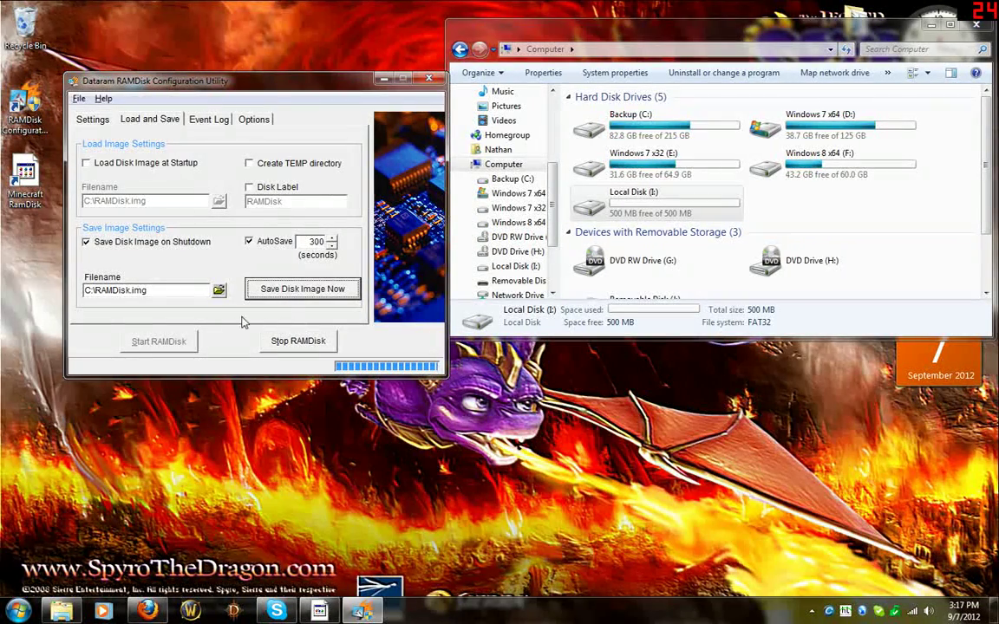
Stop the RAM disk, enable Load Disk Image at Startup, and start it again.
click(290, 341)
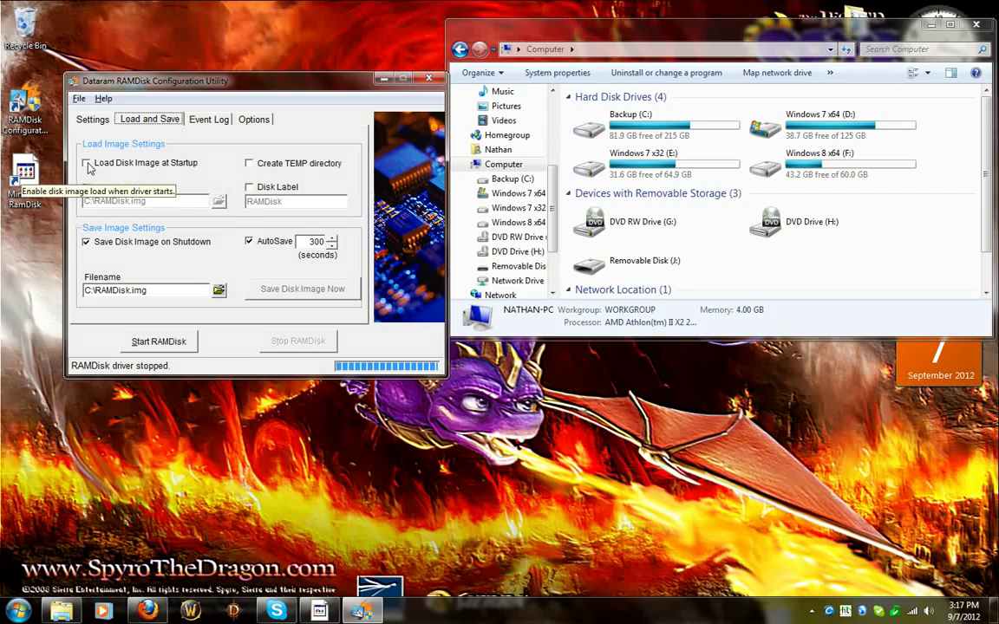
click(87, 164)
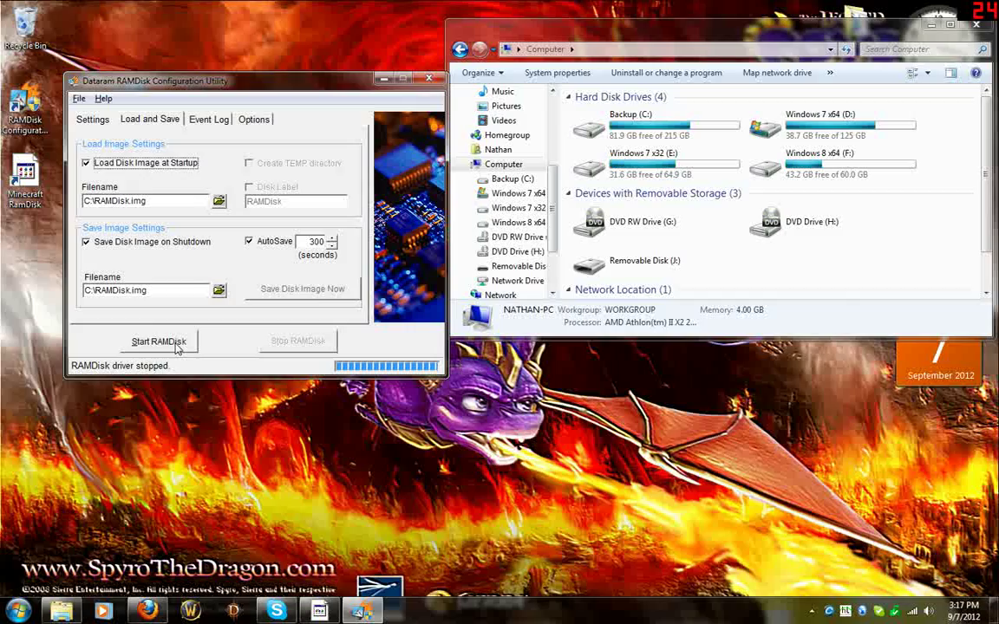
click(176, 343)
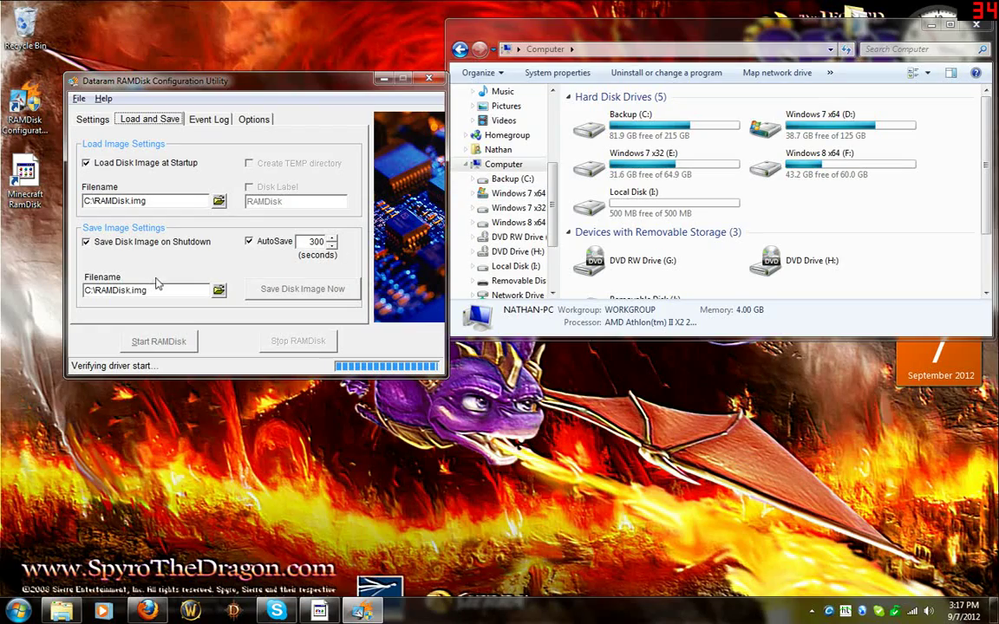
Inspect RAMDisk.img and RAMDisk.img.bak (514,048 KB each) on Backup (C:), then return to the RAMDisk utility.
double_click(606, 132)
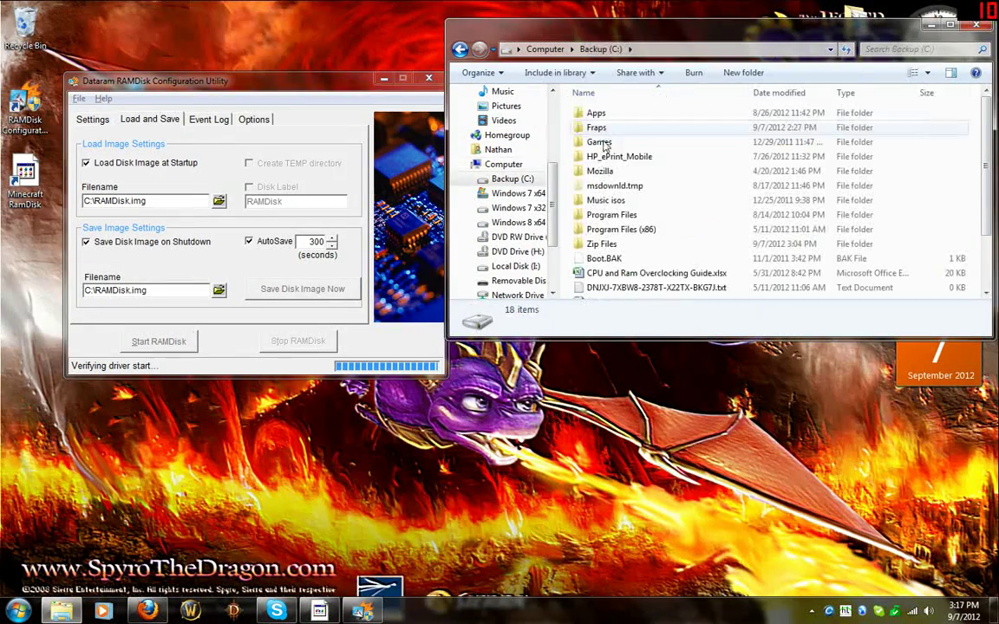
scroll(617, 235, down, 2)
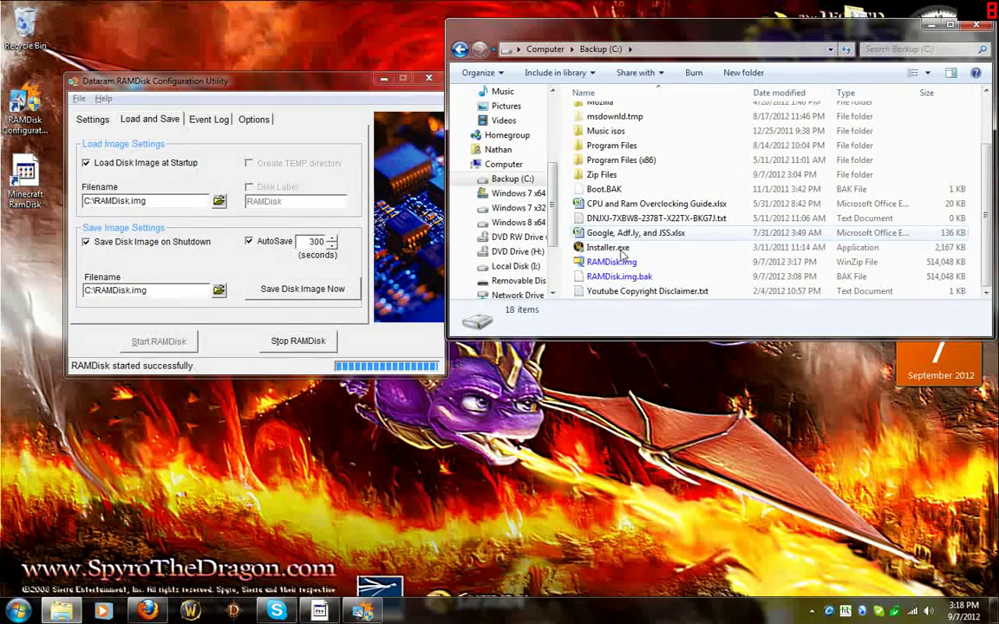
click(605, 266)
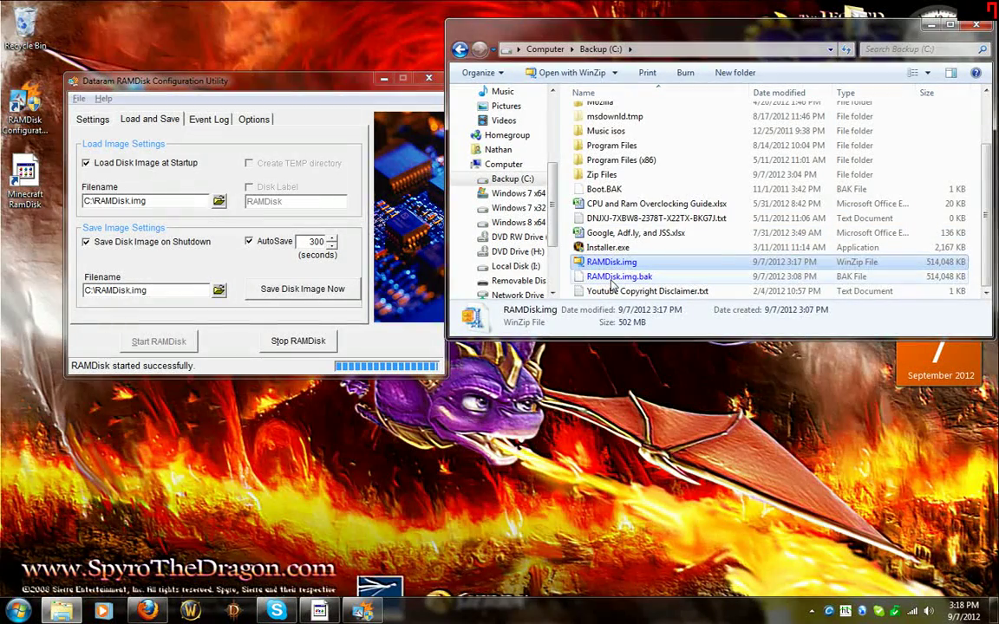
click(611, 279)
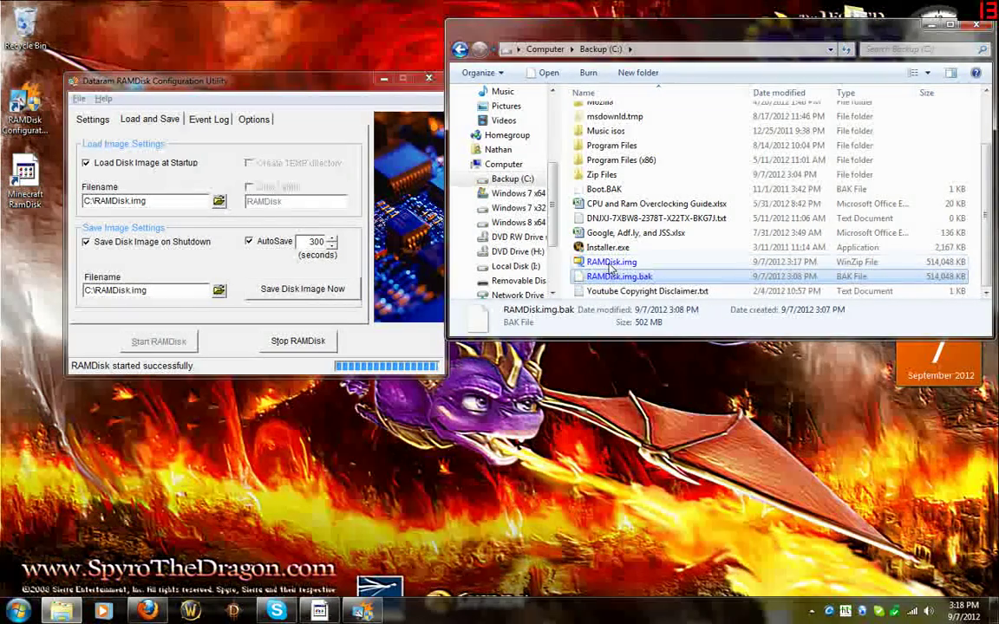
click(250, 273)
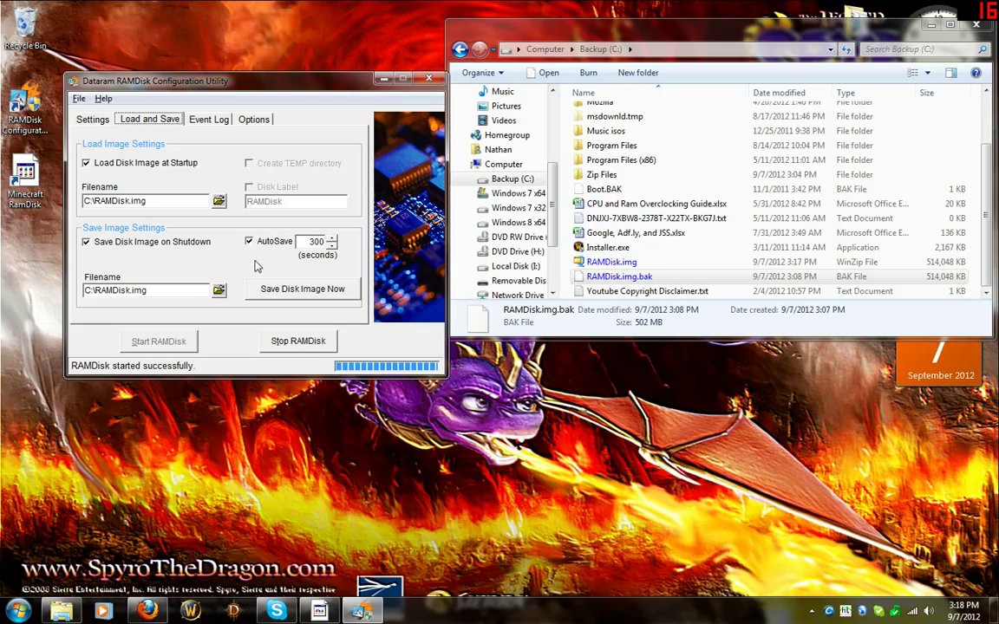
click(112, 121)
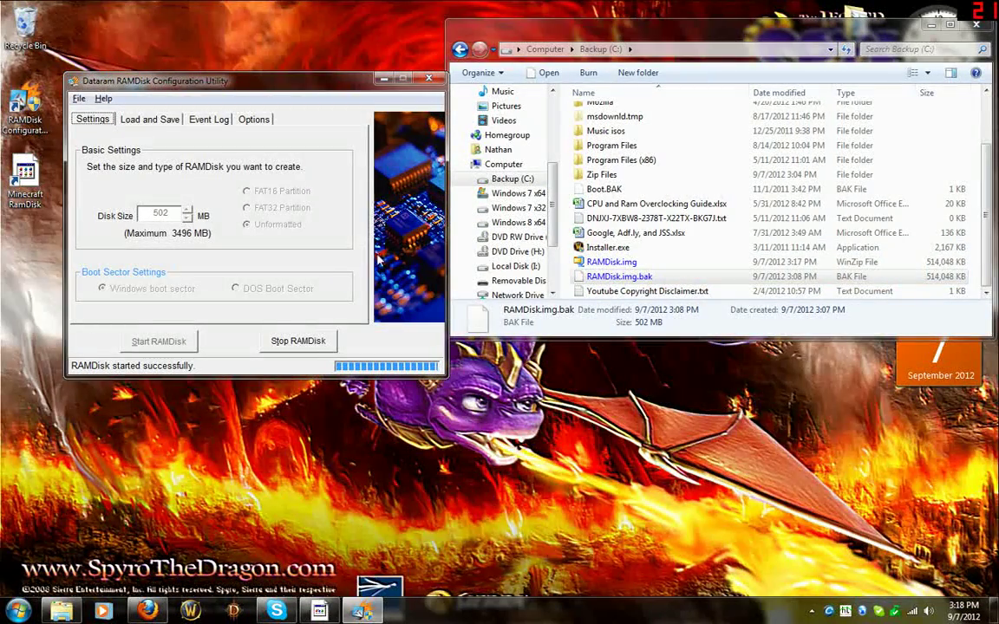
Check Local Disk (I:) in the Computer view: FAT32, 500 MB free of 500 MB.
click(538, 50)
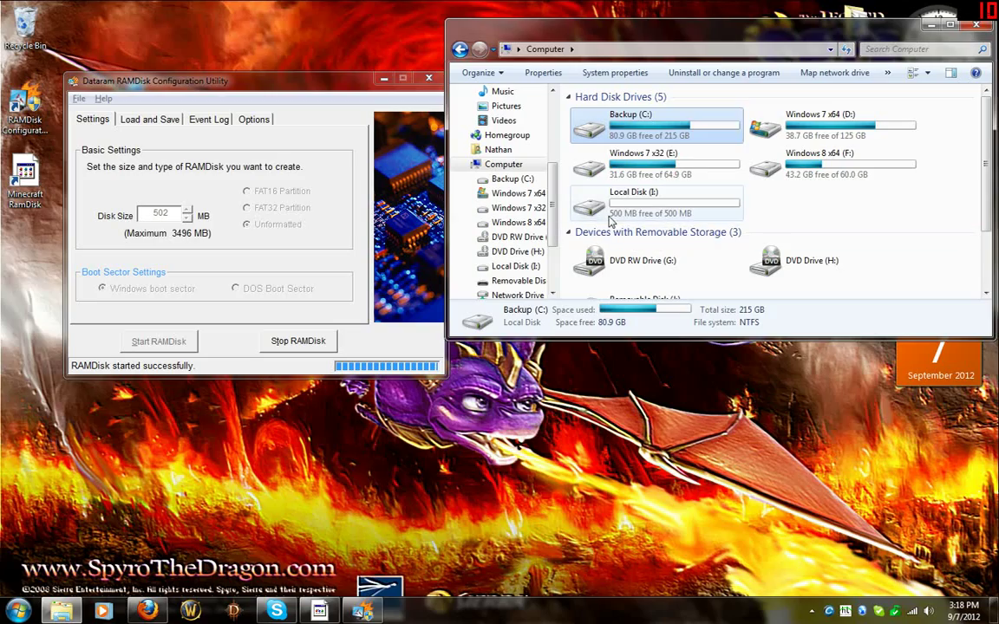
click(617, 220)
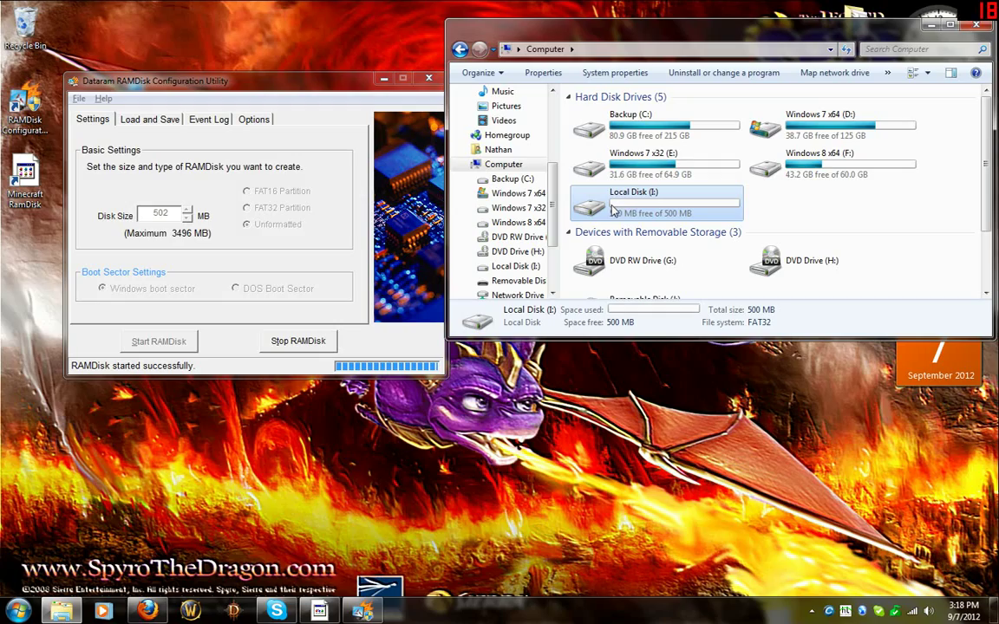
Stop the RAM disk and delete the new RAMDisk.img and RAMDisk.img.bak from Backup (C:).
click(286, 342)
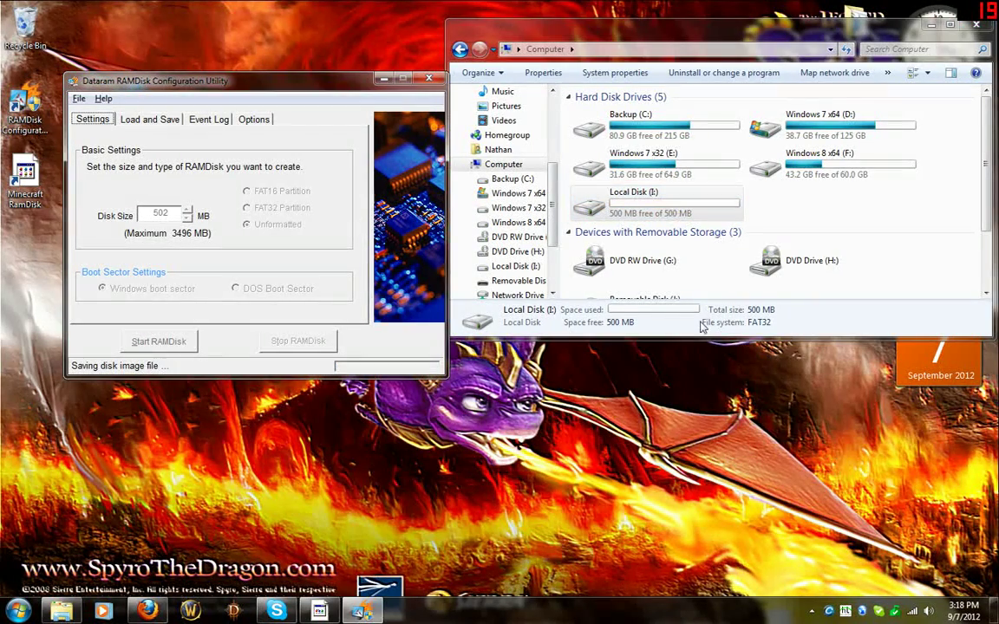
double_click(680, 139)
scroll(685, 198, down, 2)
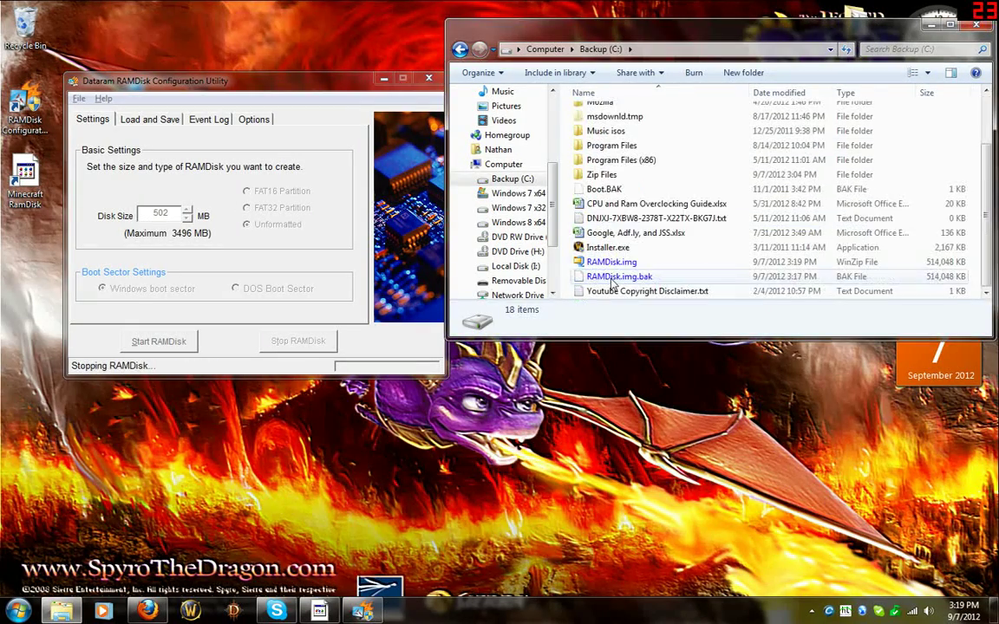
click(617, 275)
ctrl+click(612, 262)
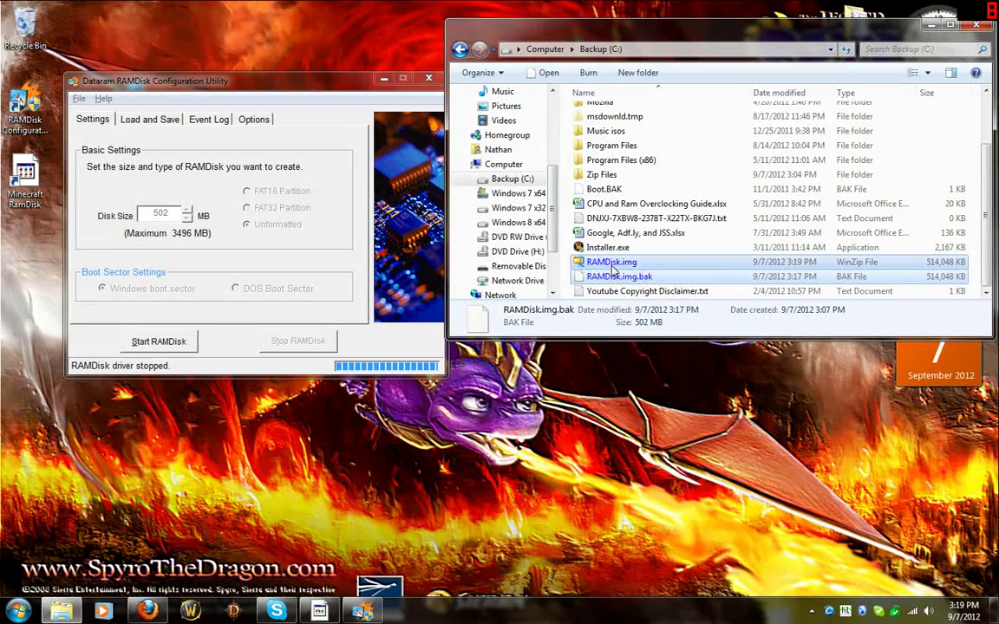
right_click(611, 262)
click(599, 381)
click(552, 316)
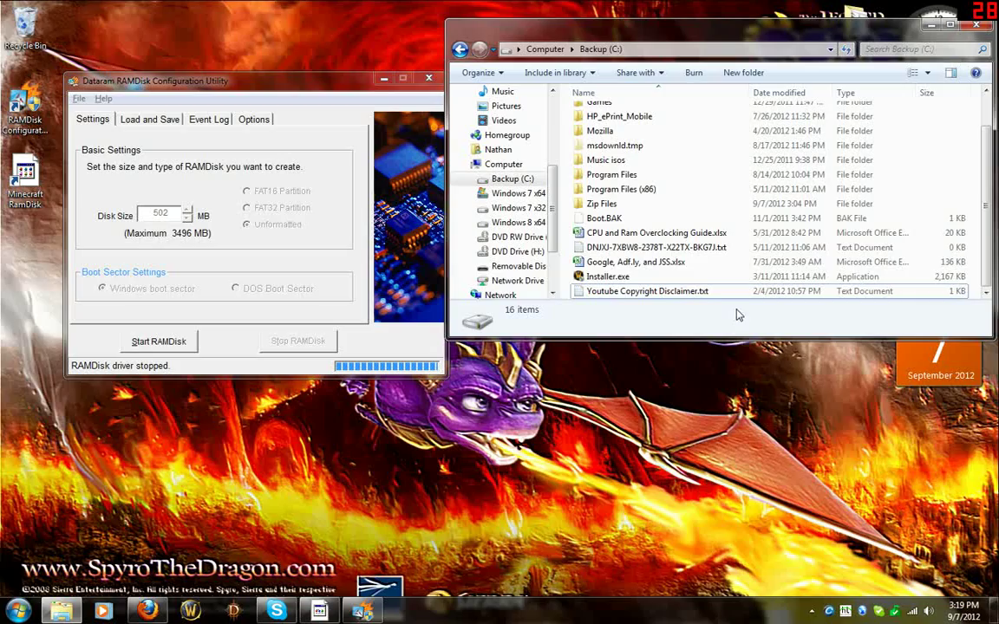
Copy the saved image files from Zip Files into Backup (C:) and restart the RAM disk.
click(609, 192)
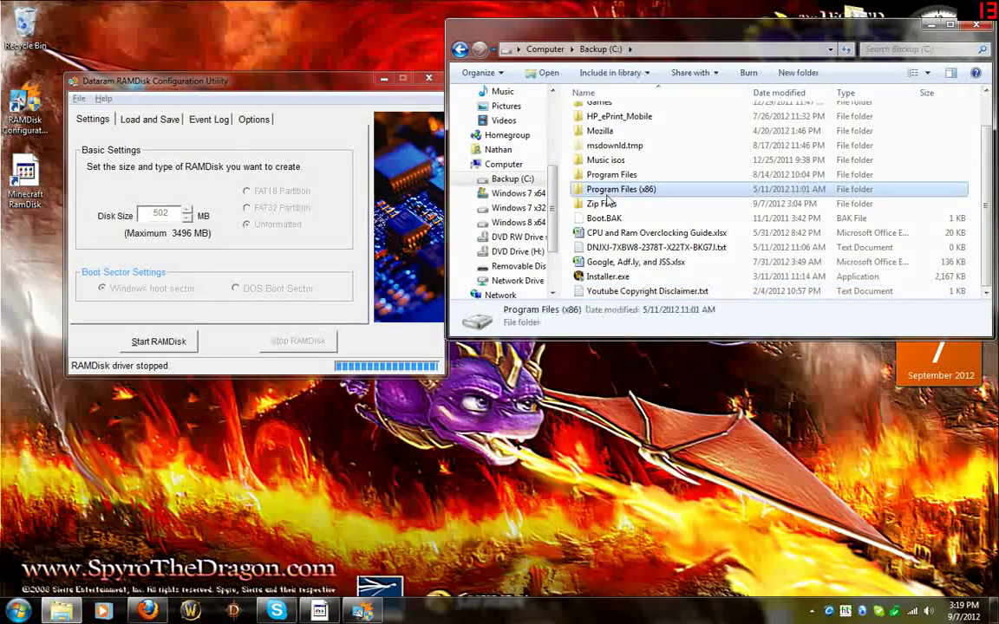
double_click(607, 203)
drag(607, 207, 606, 156)
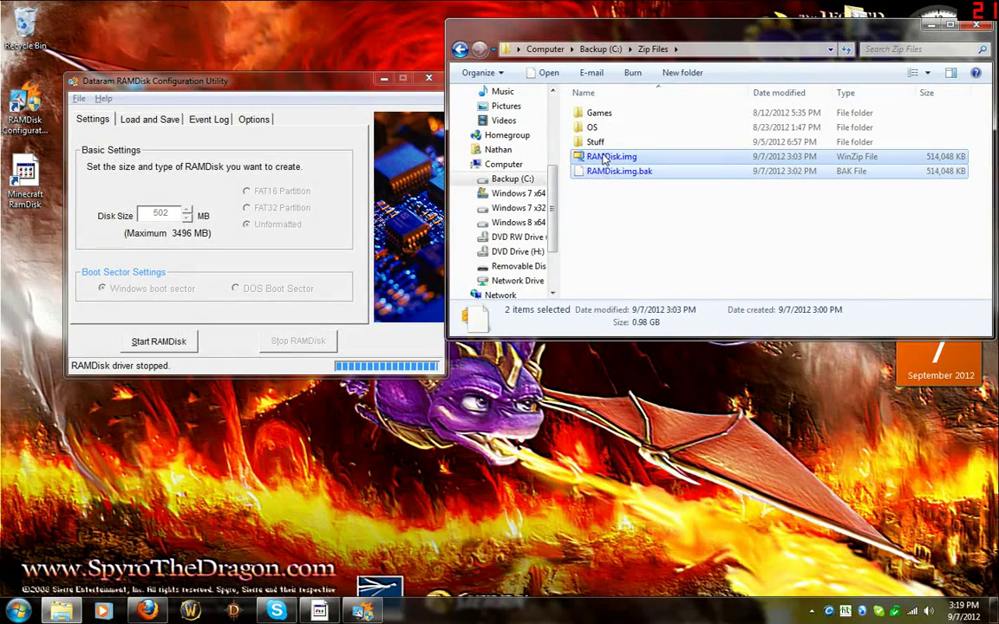
right_click(607, 156)
click(633, 238)
key(BackSpace)
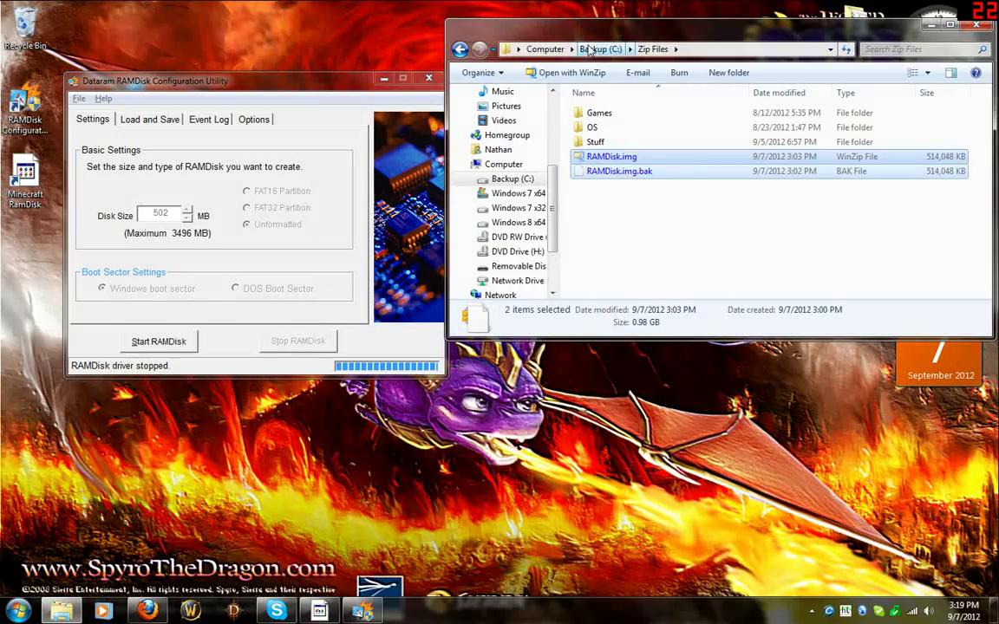
right_click(572, 277)
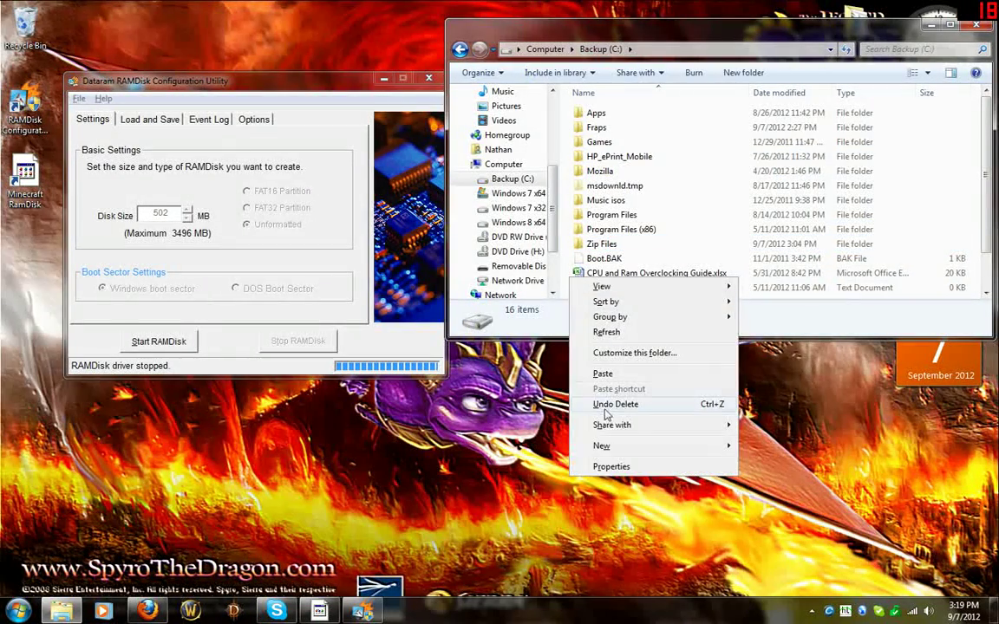
click(605, 373)
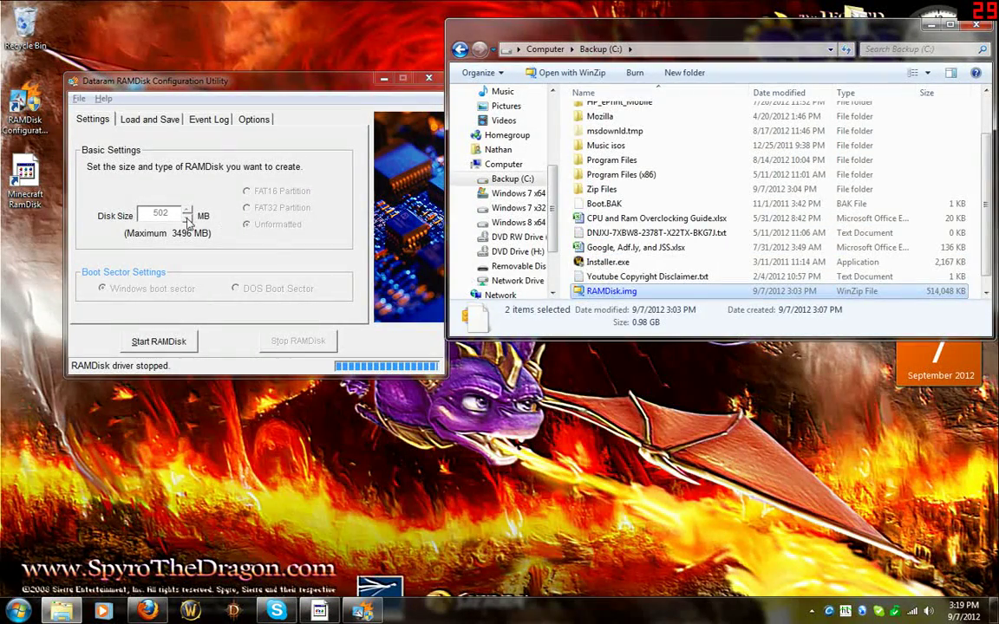
click(165, 342)
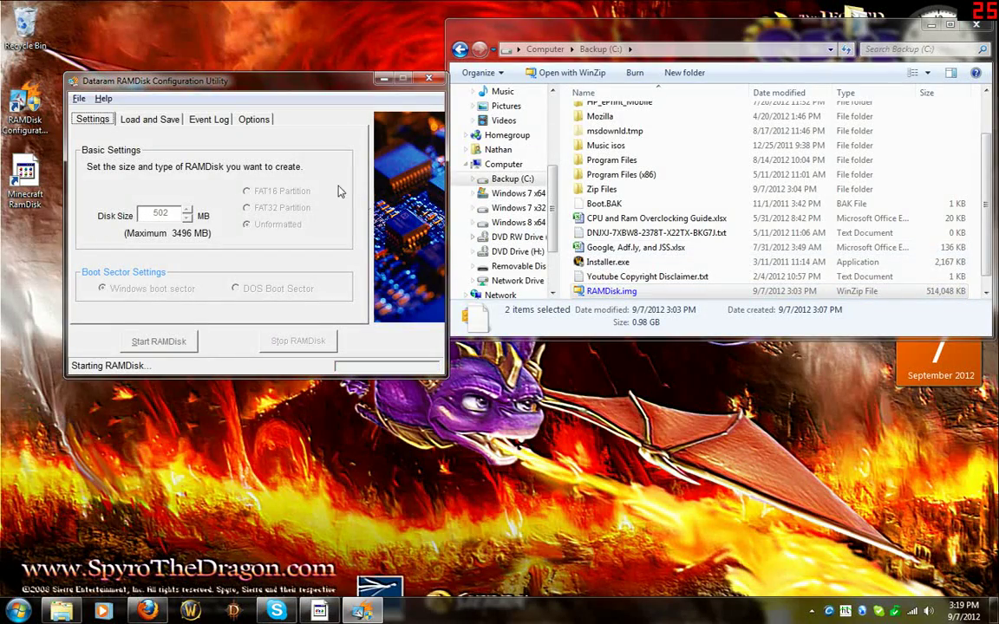
click(535, 52)
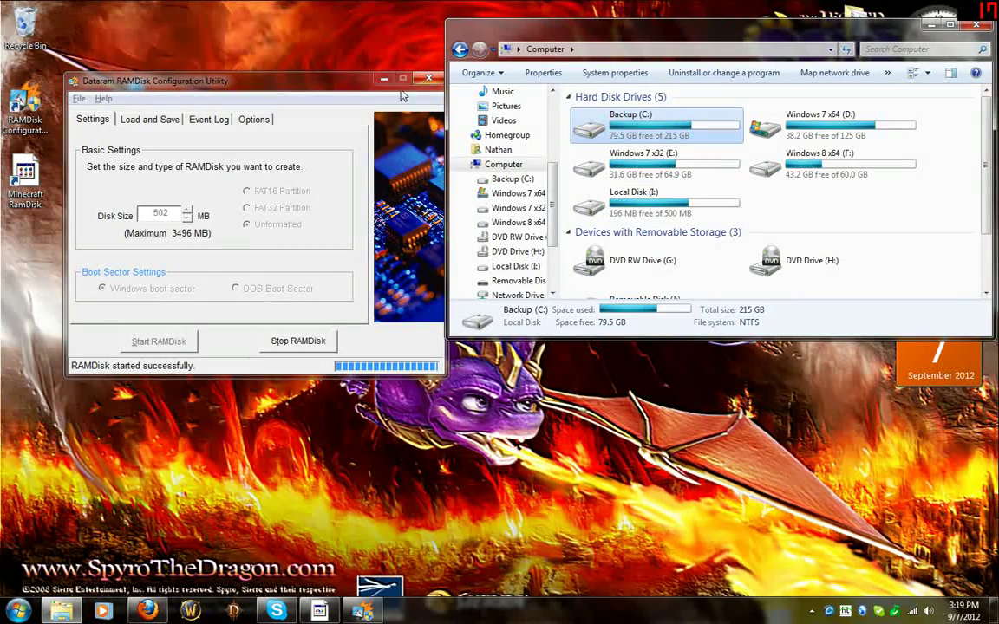
Open the Minecraft folder on Local Disk (I:) and select the 40-byte Minecraft.bat.
click(659, 206)
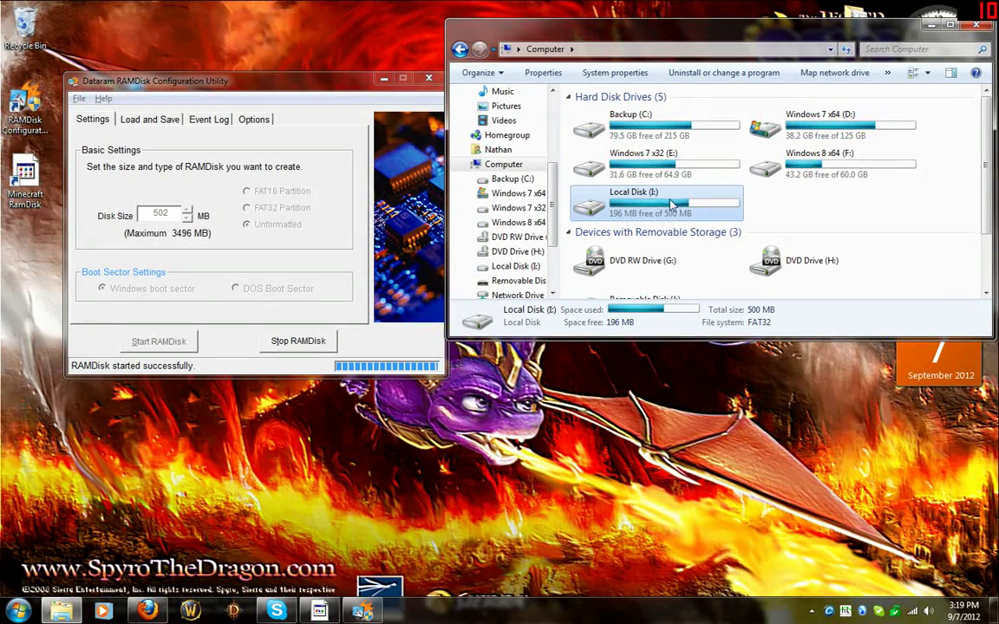
double_click(603, 204)
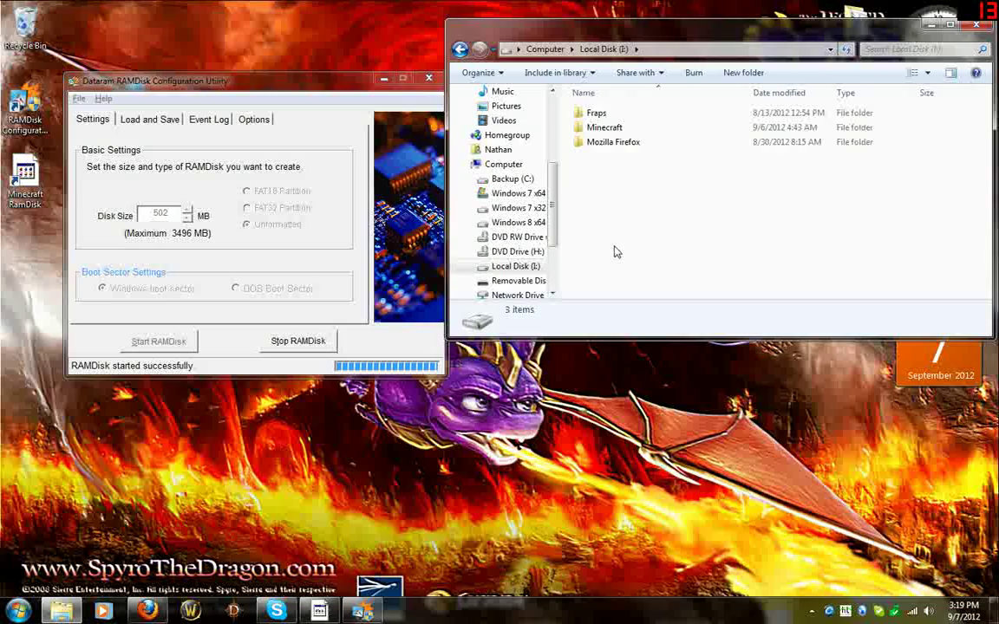
click(600, 130)
double_click(600, 130)
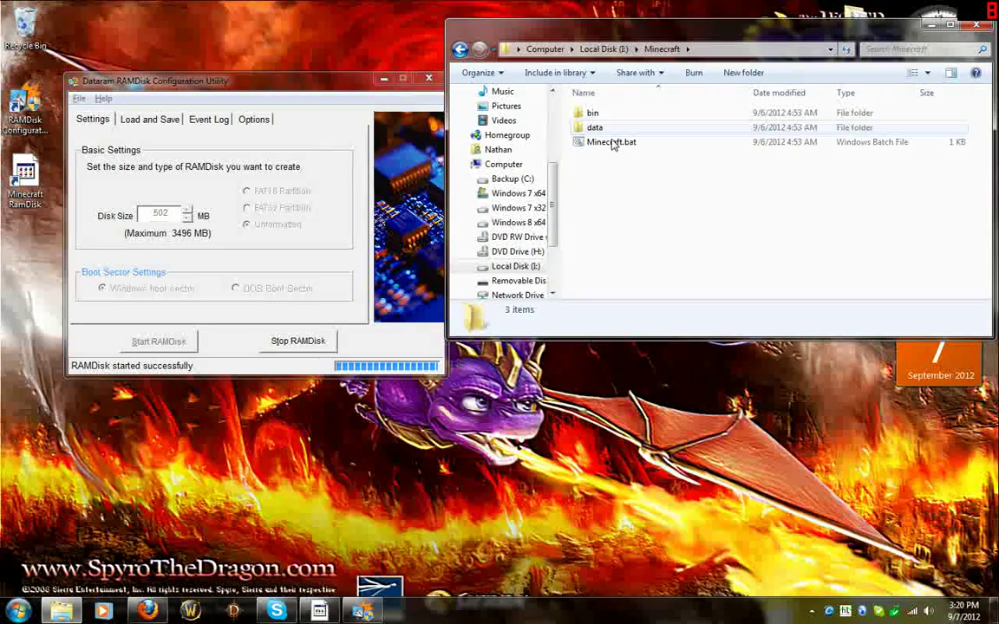
click(606, 142)
drag(605, 142, 604, 191)
right_click(608, 144)
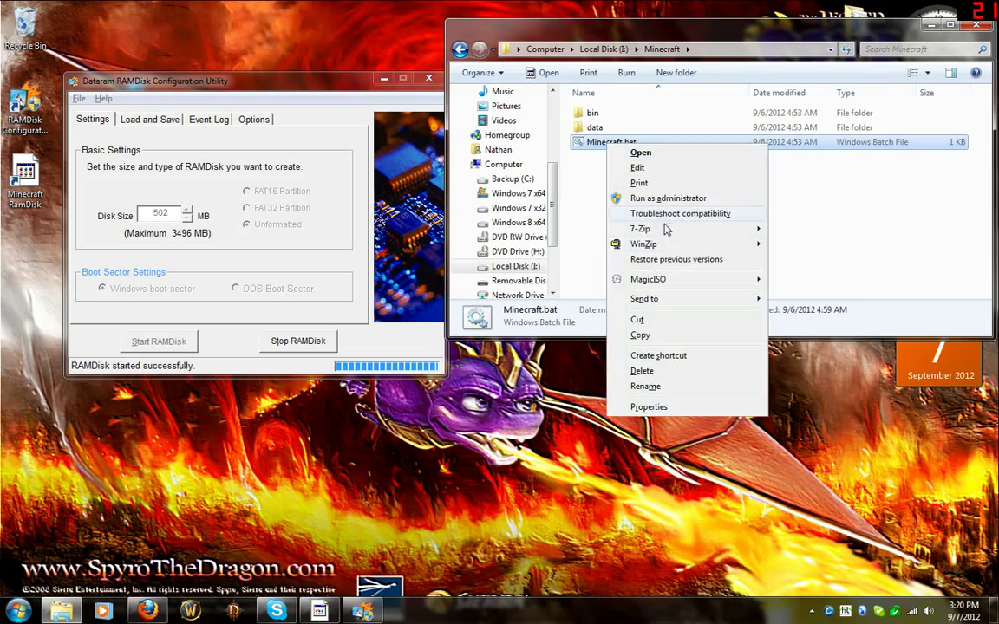
click(598, 49)
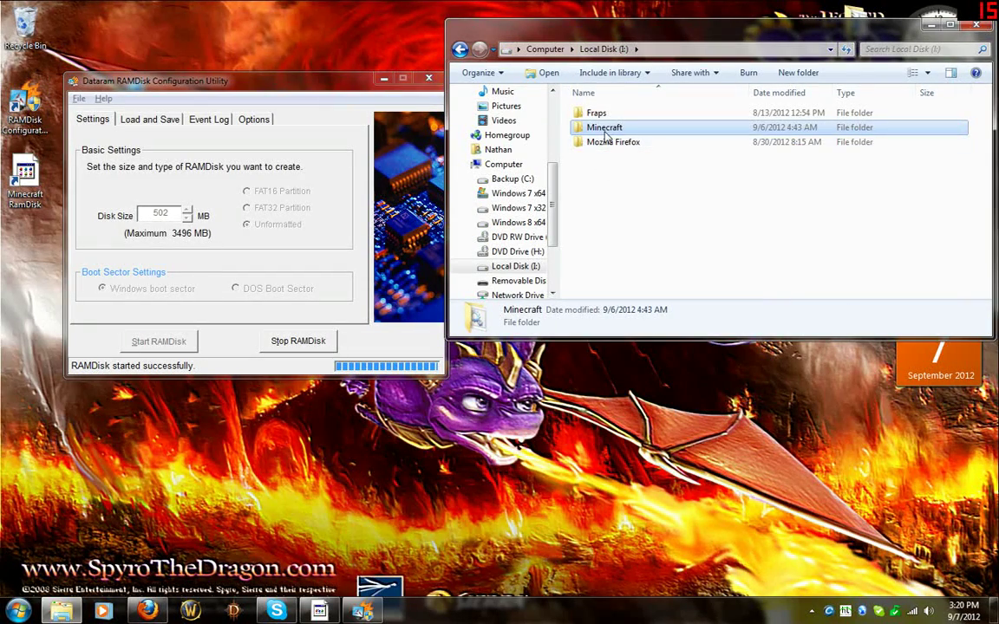
double_click(605, 130)
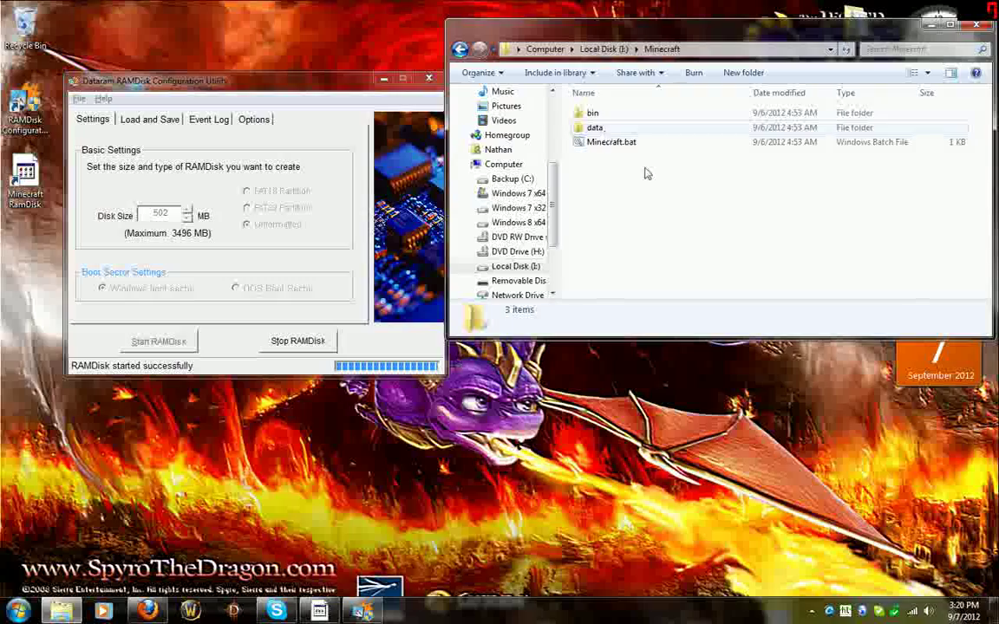
click(600, 143)
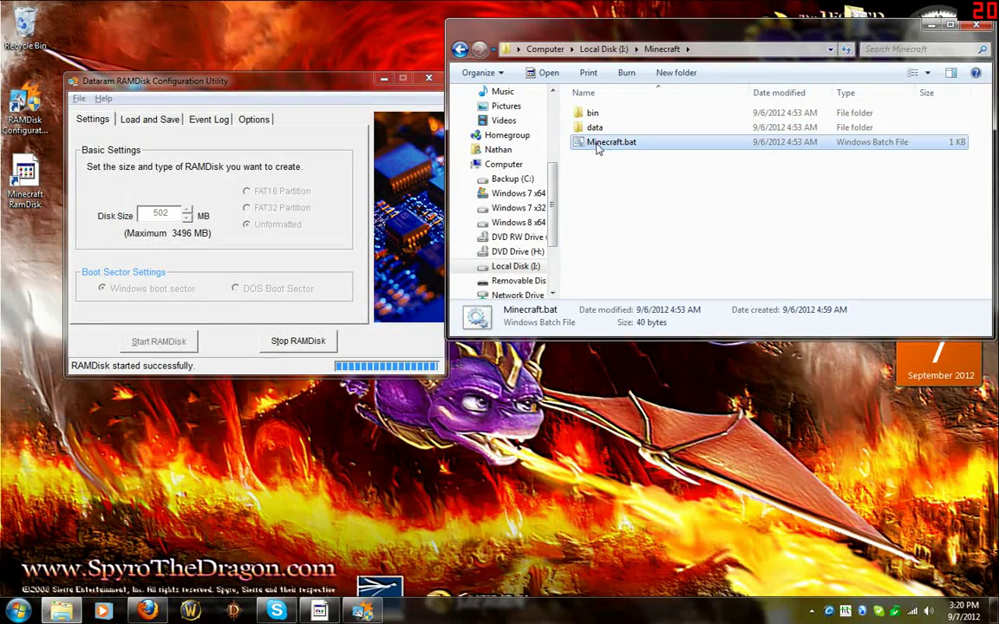
Read Minecraft.bat's two launcher lines in Notepad, close it, and open the bin folder.
right_click(611, 149)
click(572, 161)
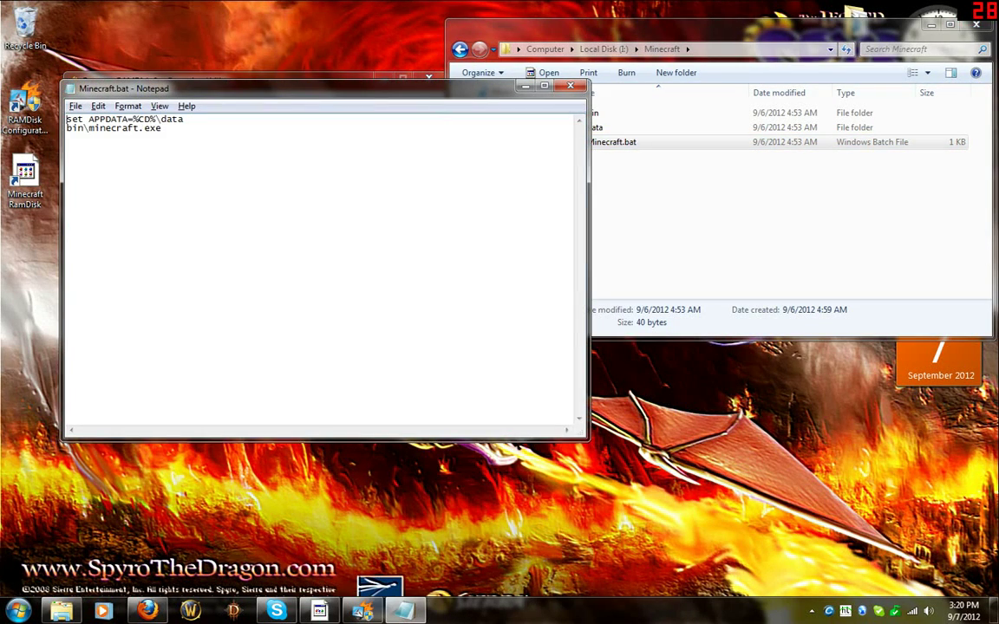
key(ctrl+a)
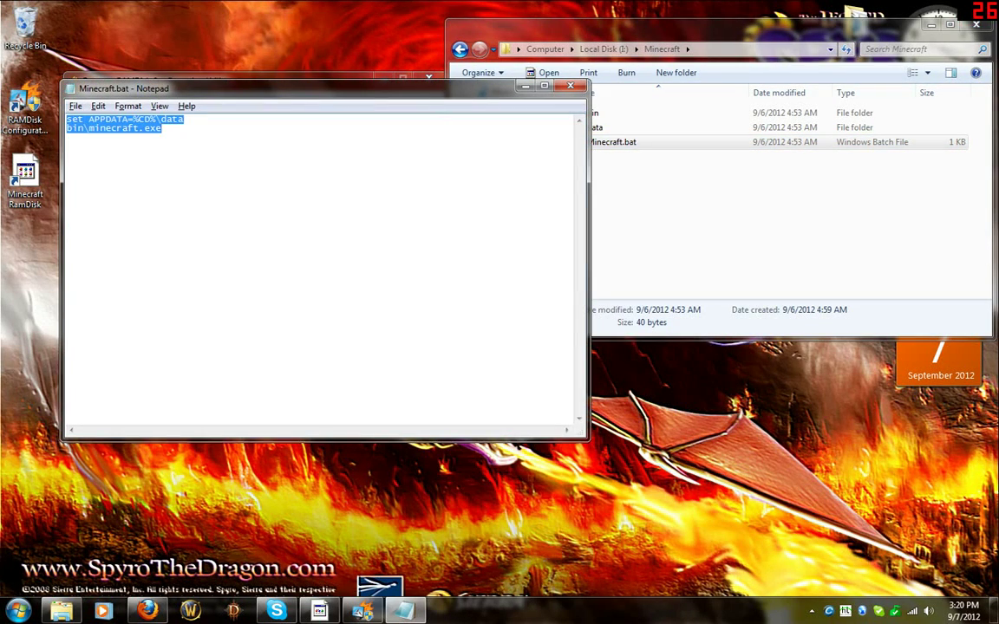
click(162, 128)
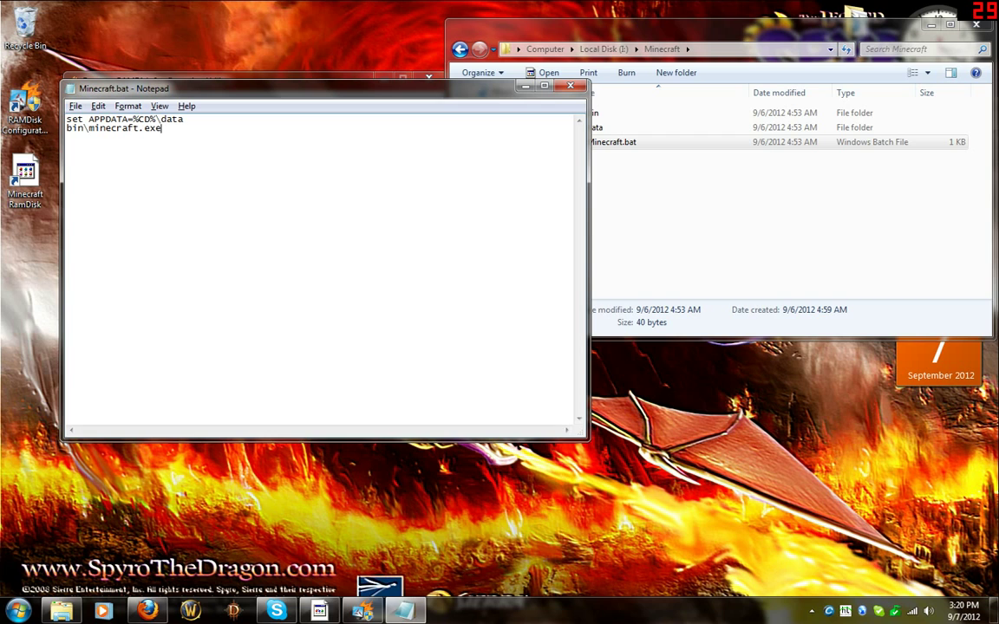
click(570, 87)
double_click(594, 120)
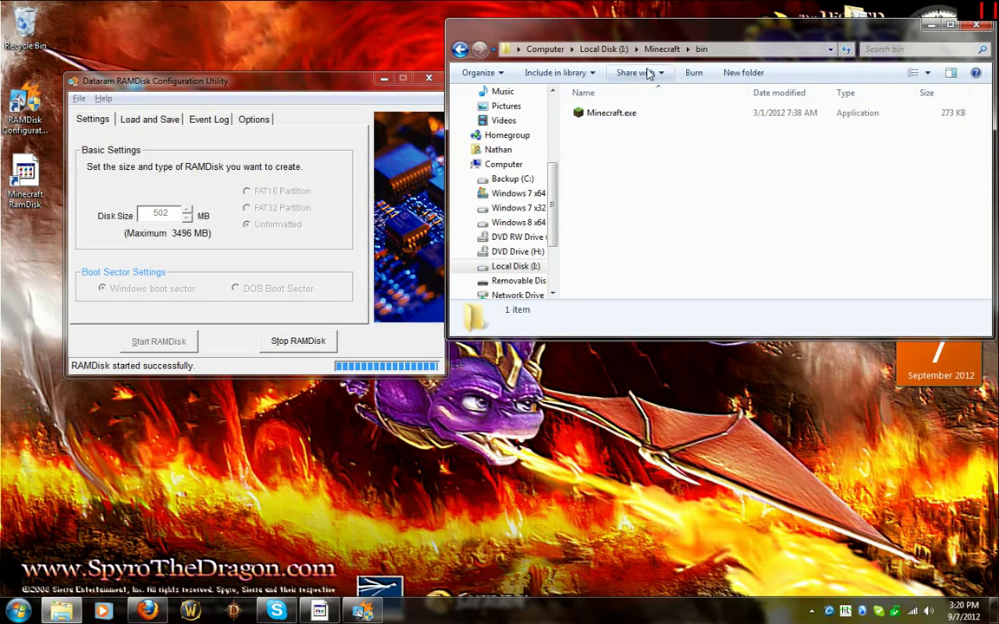
Open the data folder on Local Disk (I:) and inspect the contents of .minecraft.
click(646, 120)
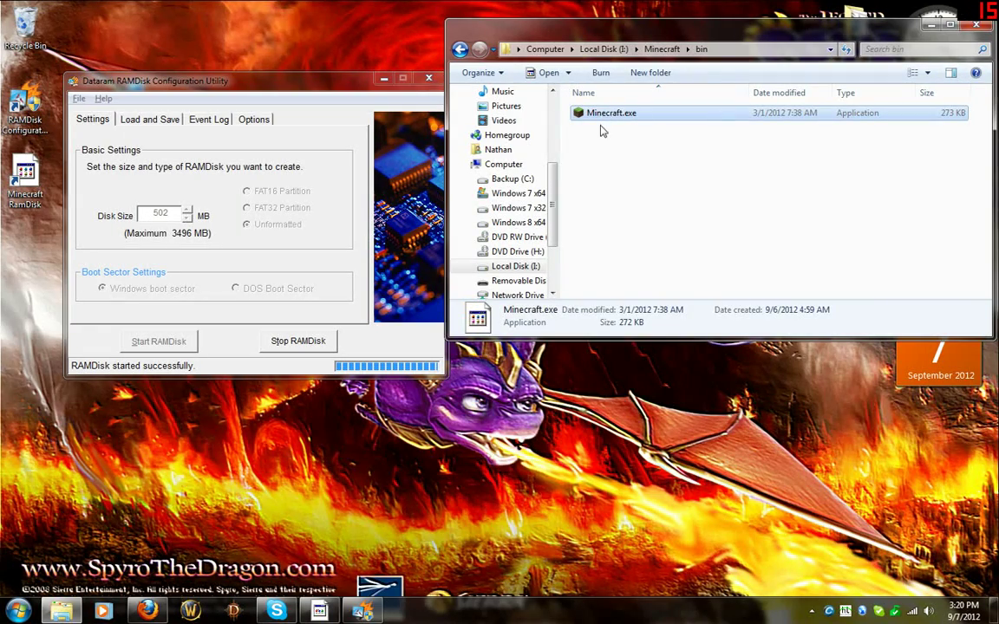
click(661, 49)
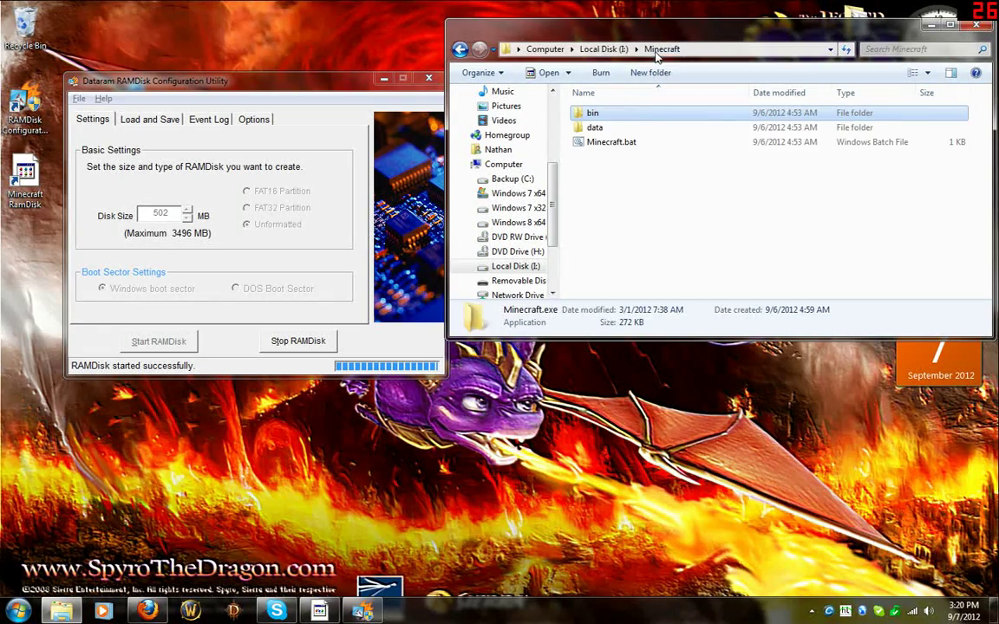
double_click(594, 127)
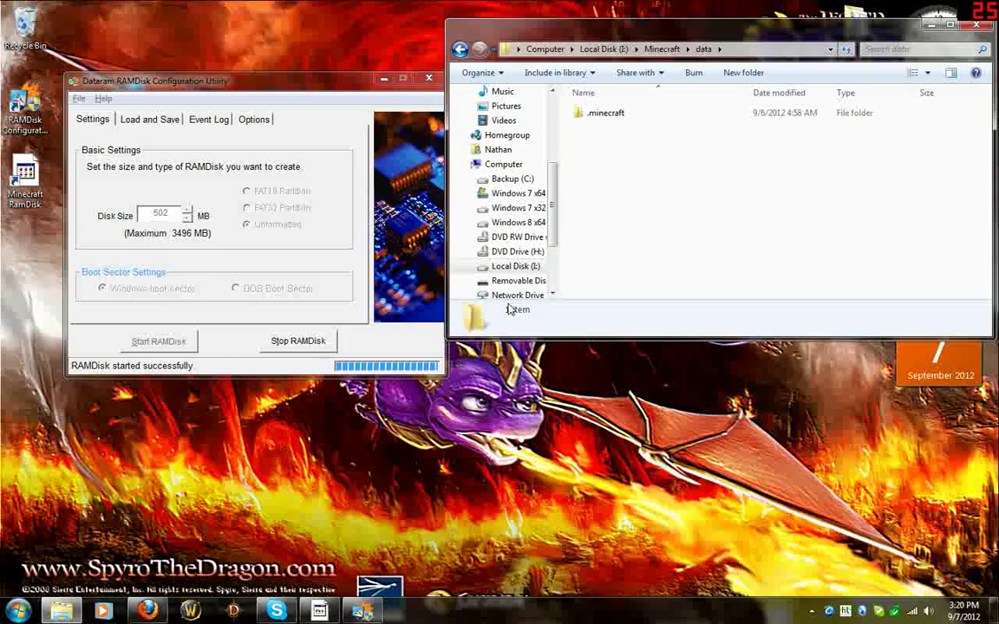
click(668, 50)
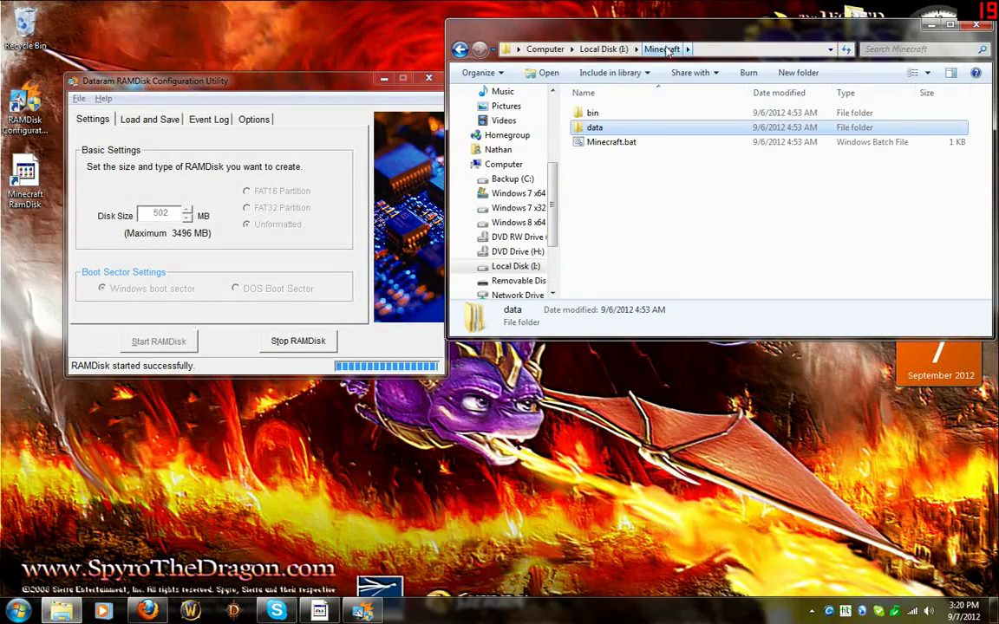
click(591, 113)
click(602, 129)
click(618, 143)
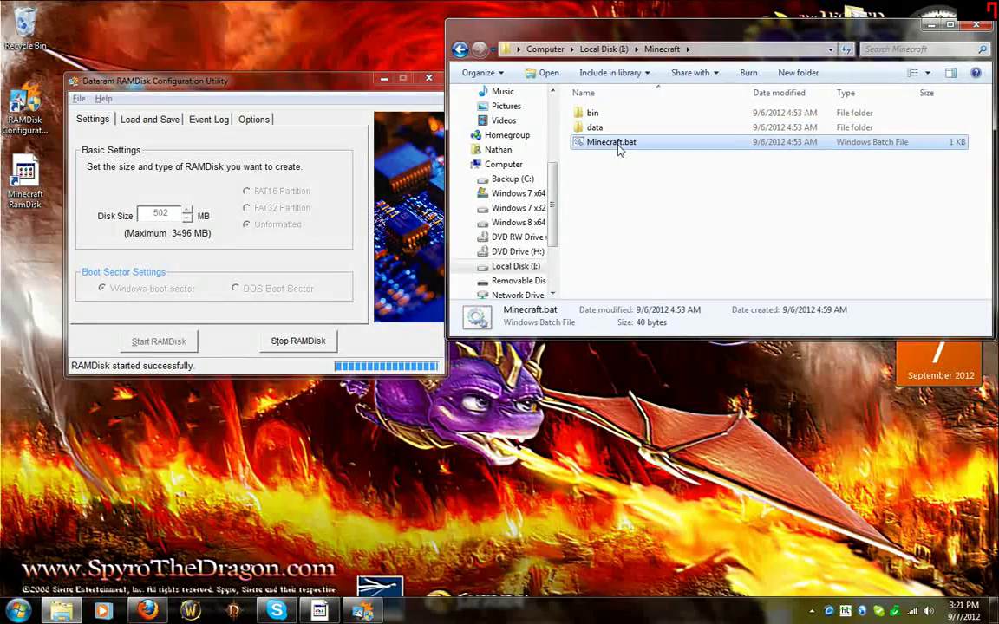
double_click(598, 130)
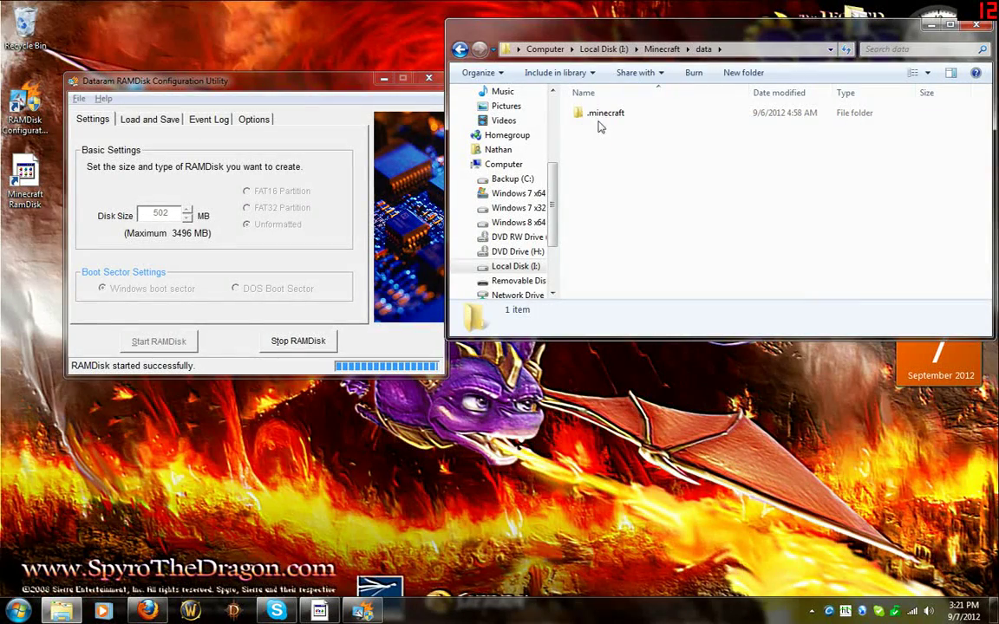
click(603, 122)
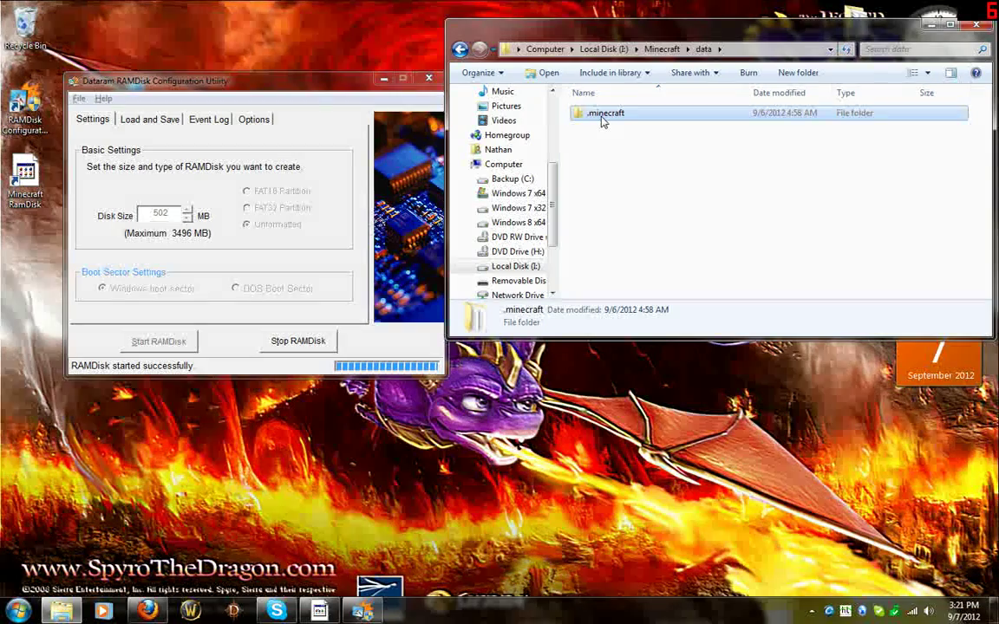
double_click(602, 120)
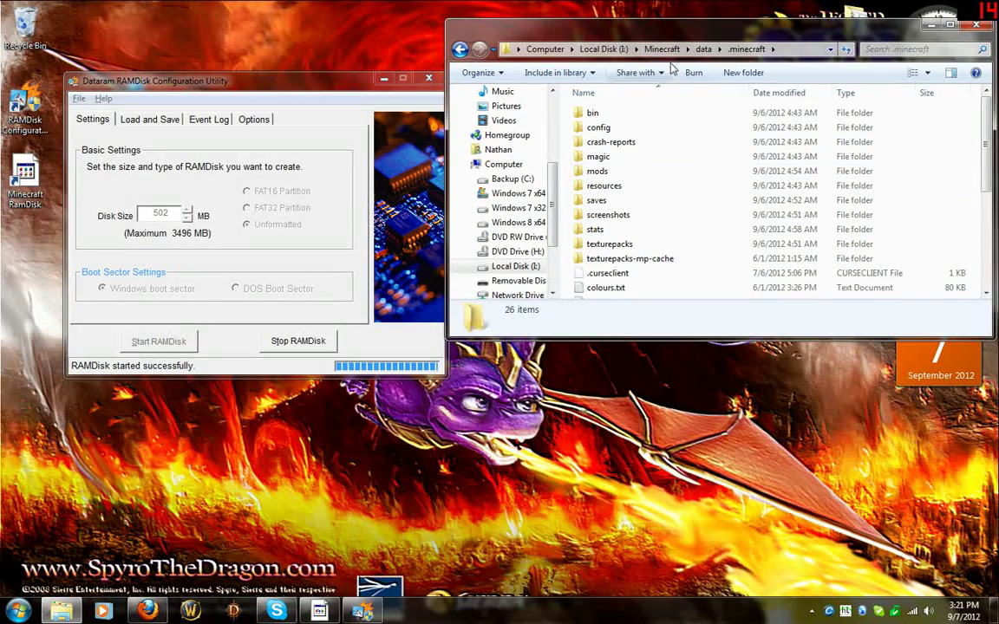
Return to the Minecraft folder and run the Minecraft.bat launcher.
click(703, 49)
click(661, 48)
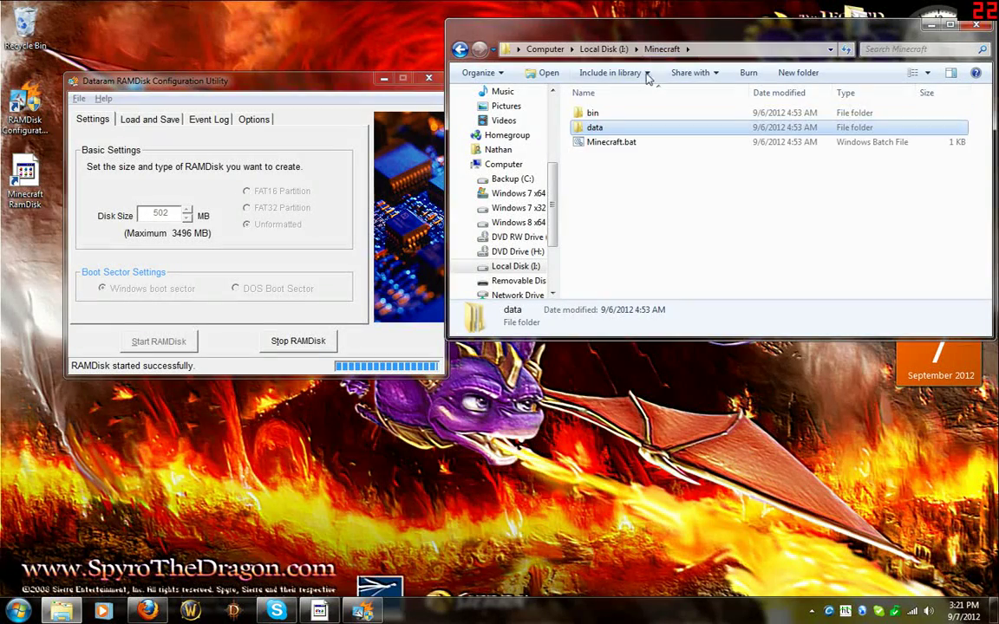
click(598, 142)
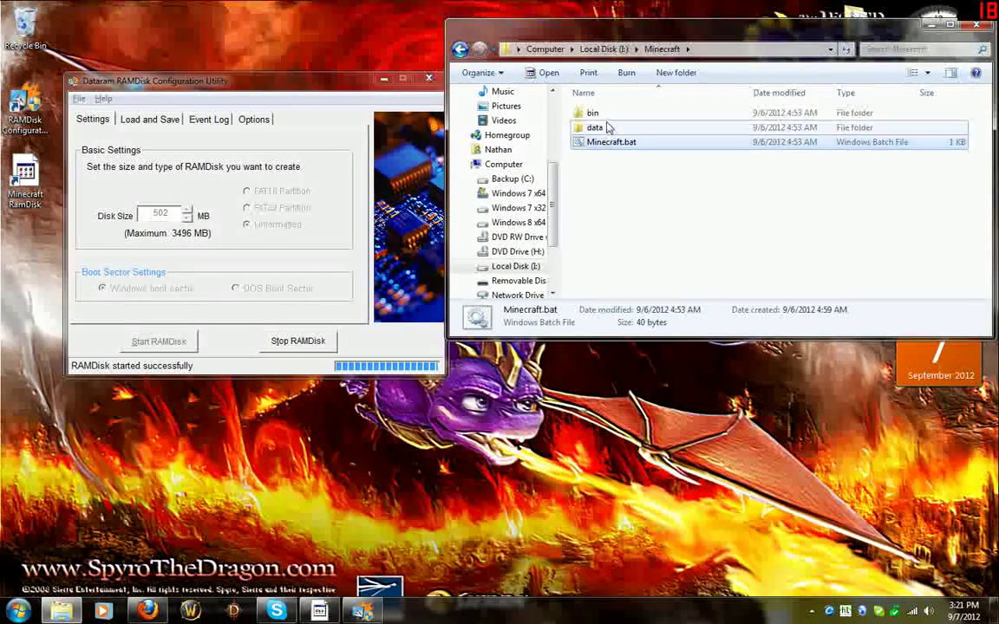
click(607, 128)
click(608, 114)
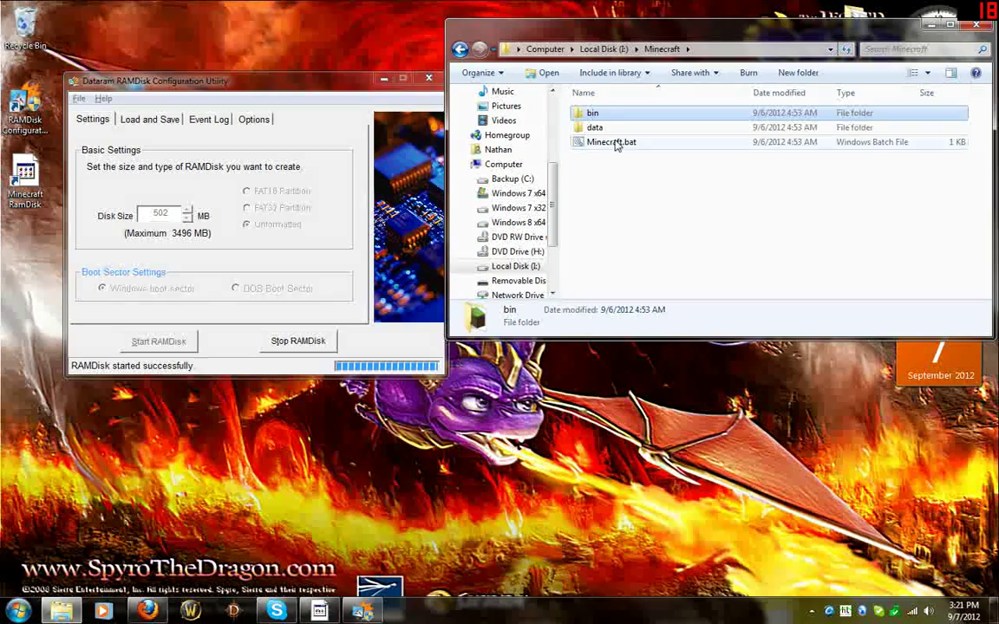
double_click(615, 144)
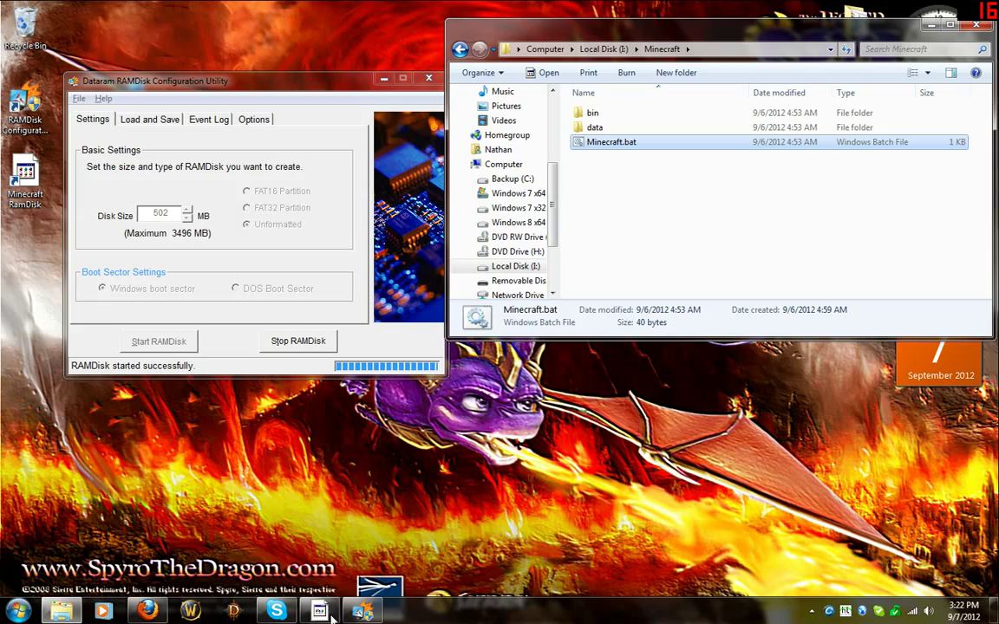
Run Minecraft.bat with Open from its context menu to bring up the Minecraft Launcher.
right_click(597, 146)
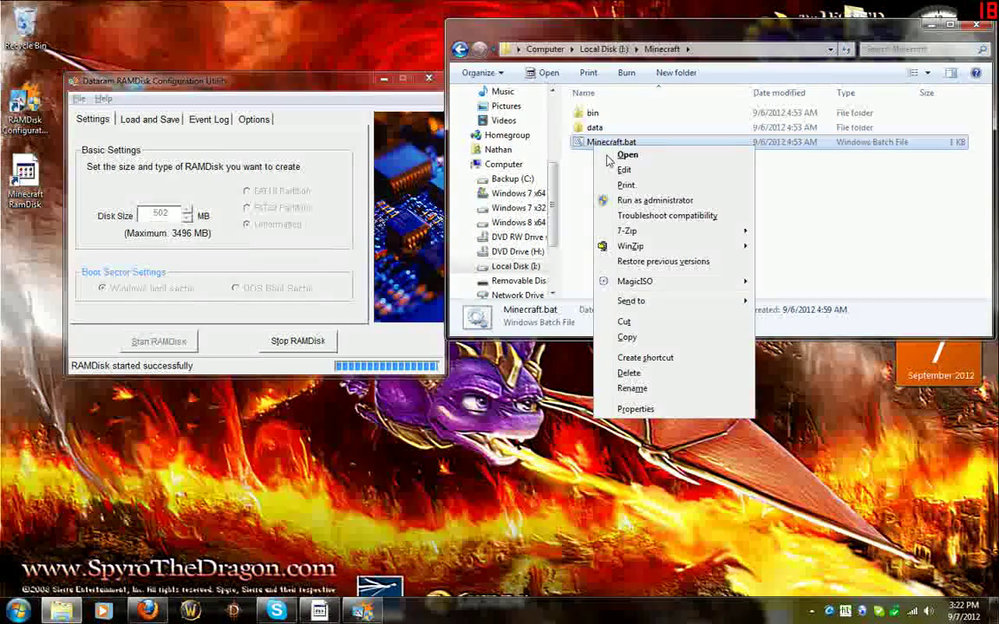
click(625, 169)
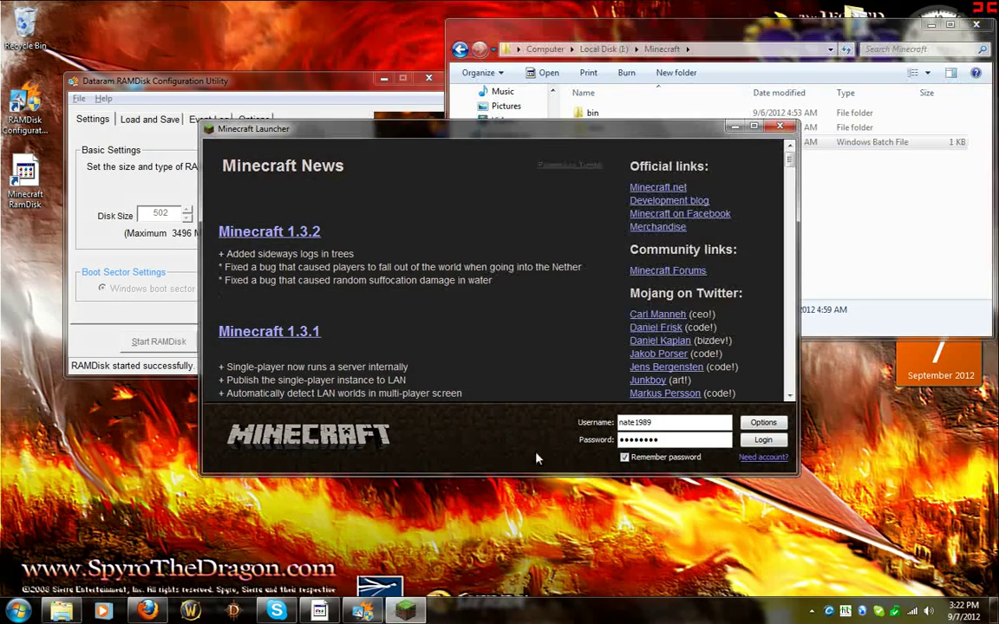
Log in from the Minecraft Launcher and load Minecraft 1.3.2 to its title menu.
click(753, 444)
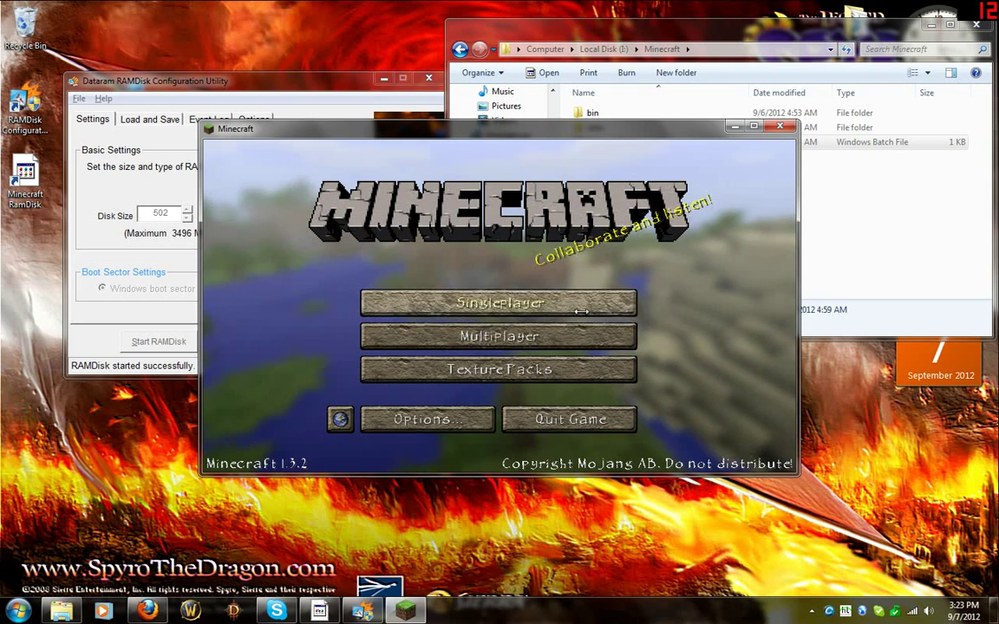
Maximize the game window and load the most recent New World save from Singleplayer.
click(756, 127)
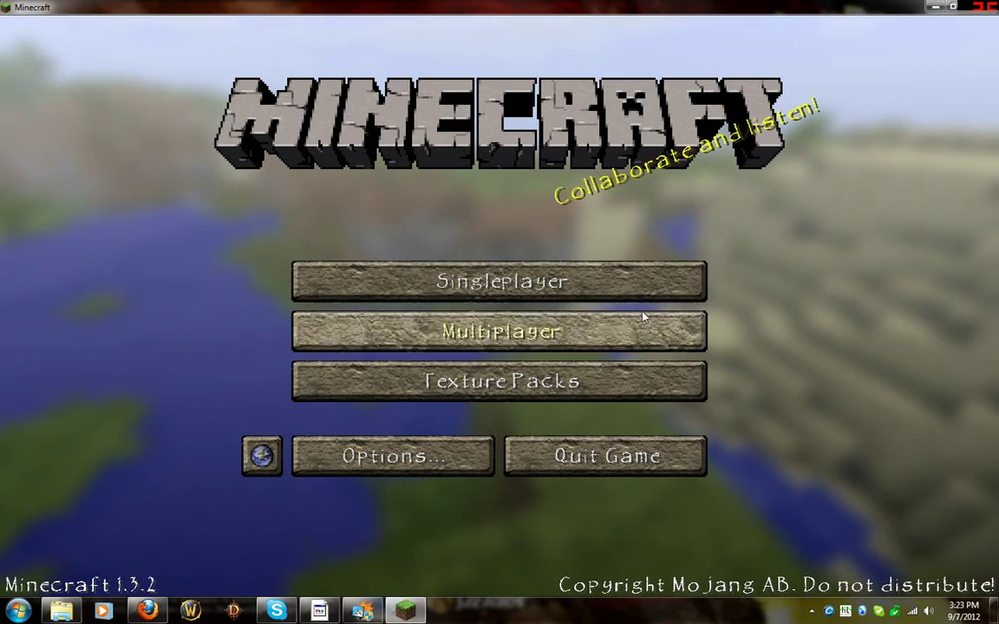
click(531, 299)
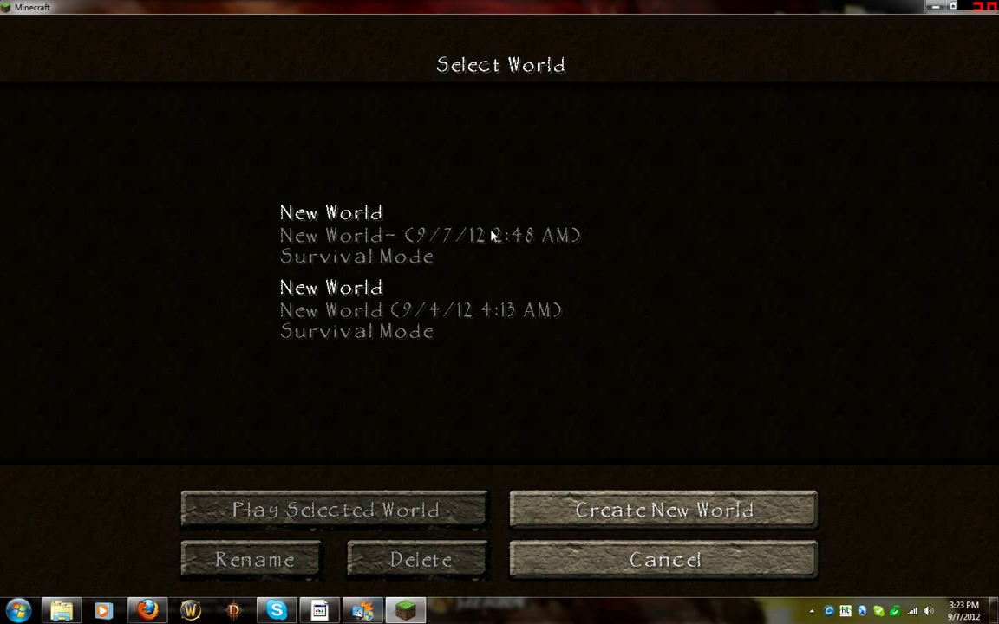
double_click(356, 232)
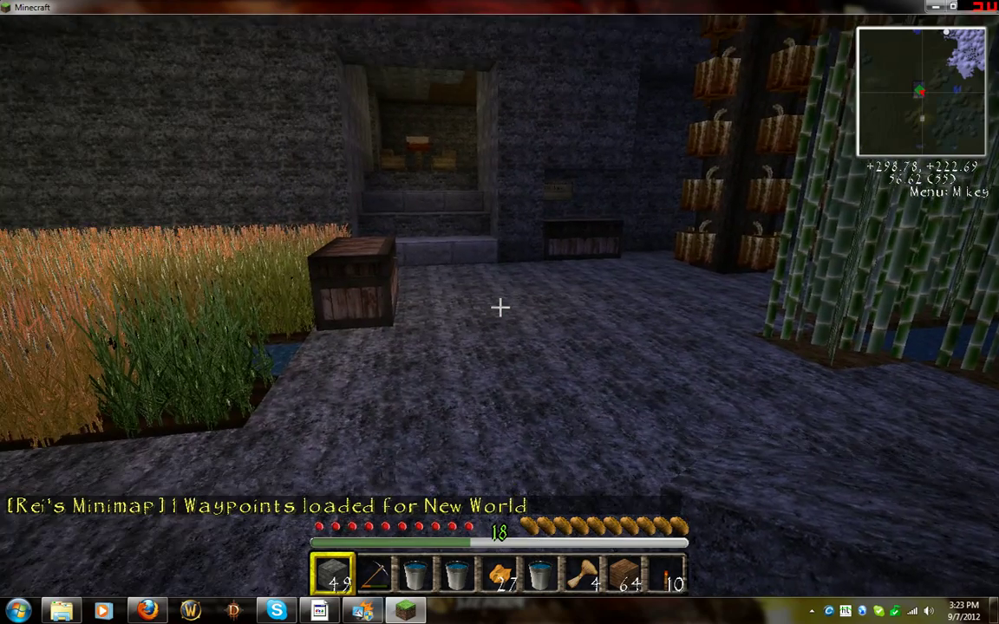
Walk up the stone stairs into the chest room, along the dark corridor and back, then pause.
key(w)
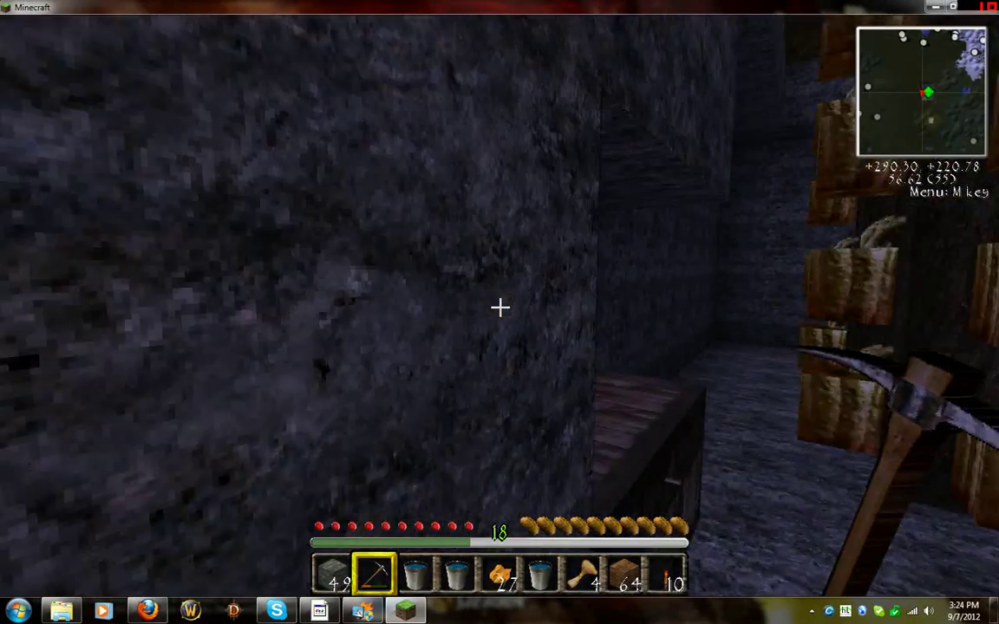
key(w)
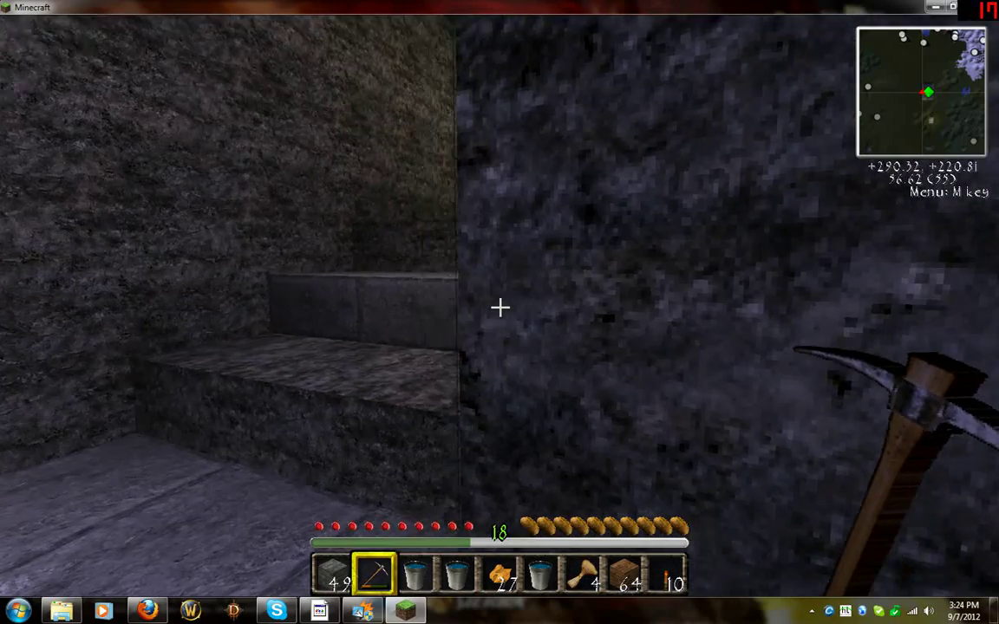
key(space)
key(w)
key(space)
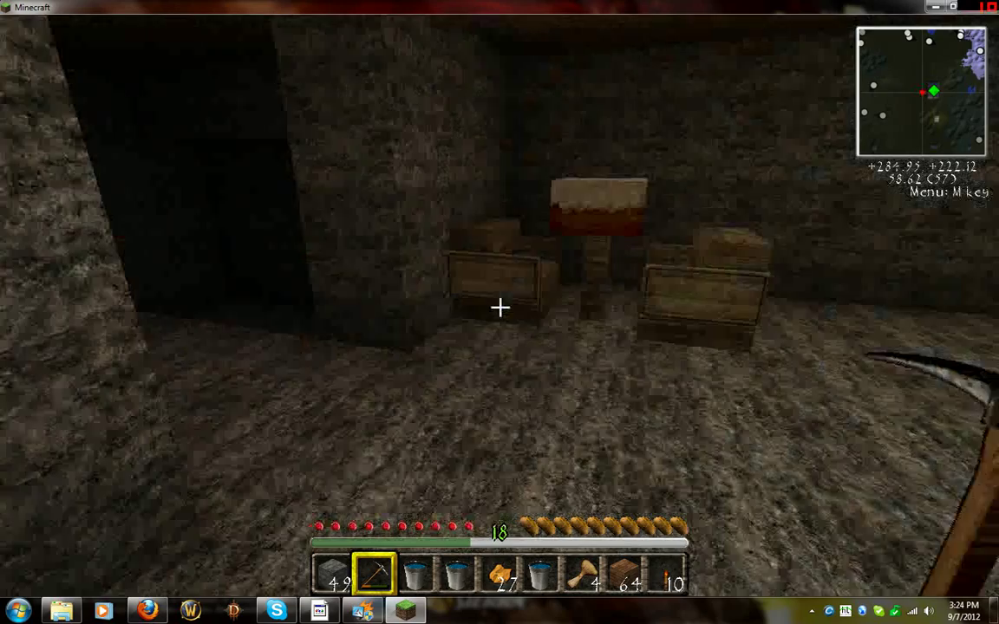
key(w)
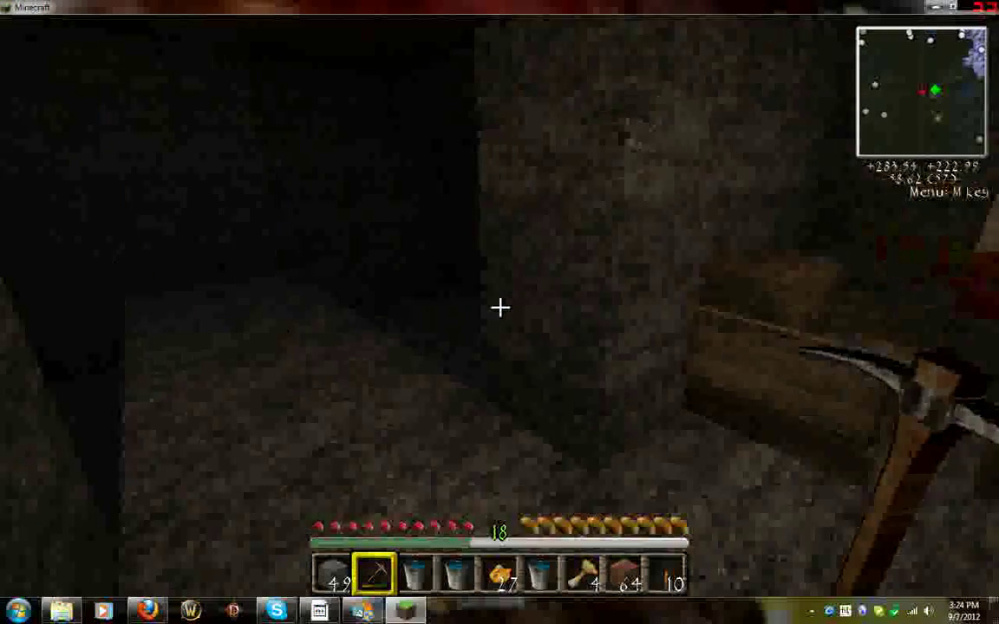
key(w)
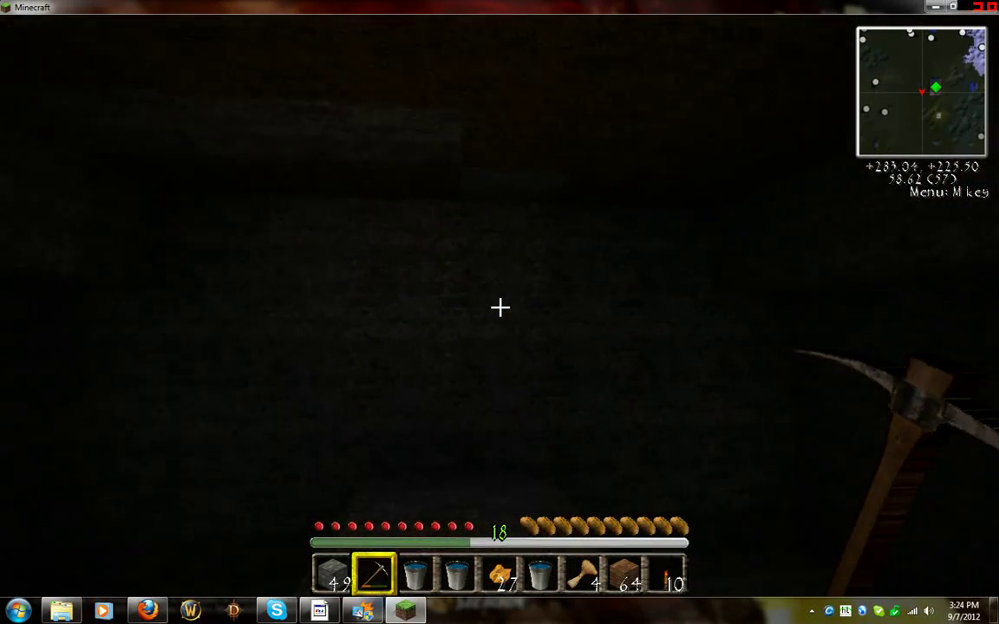
key(w)
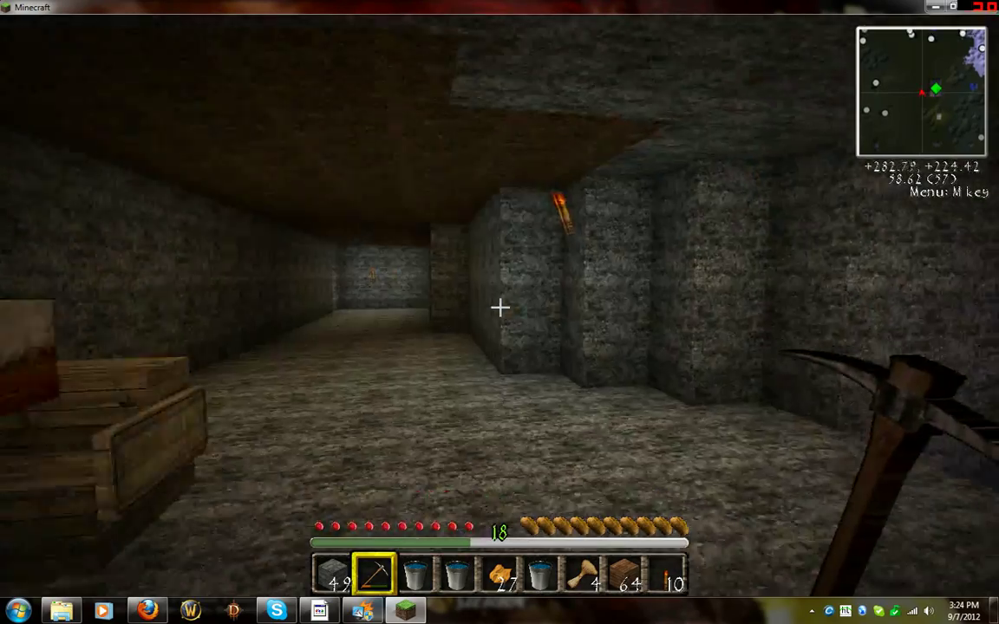
key(w)
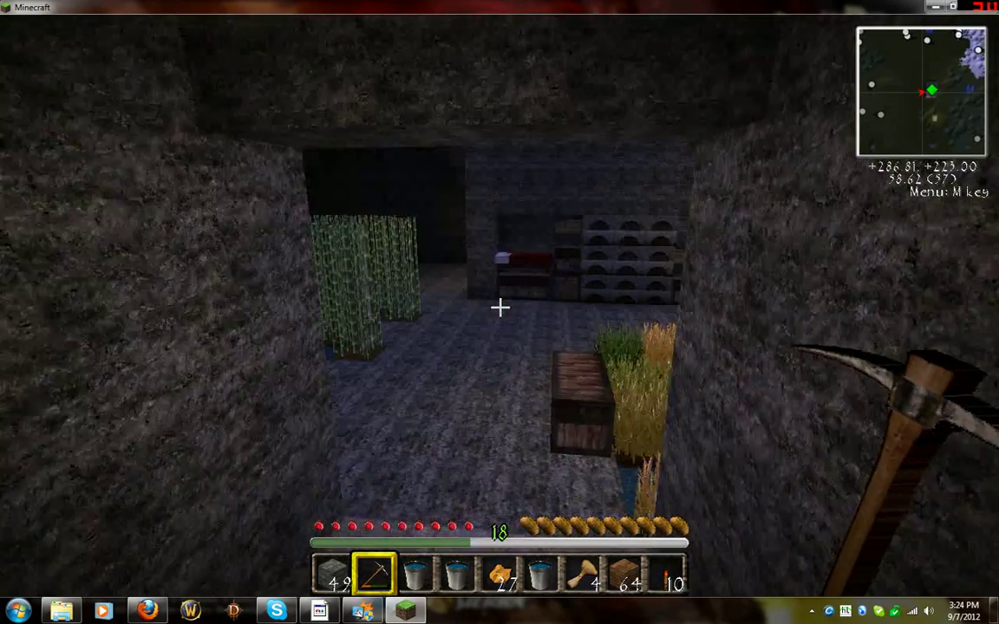
key(w)
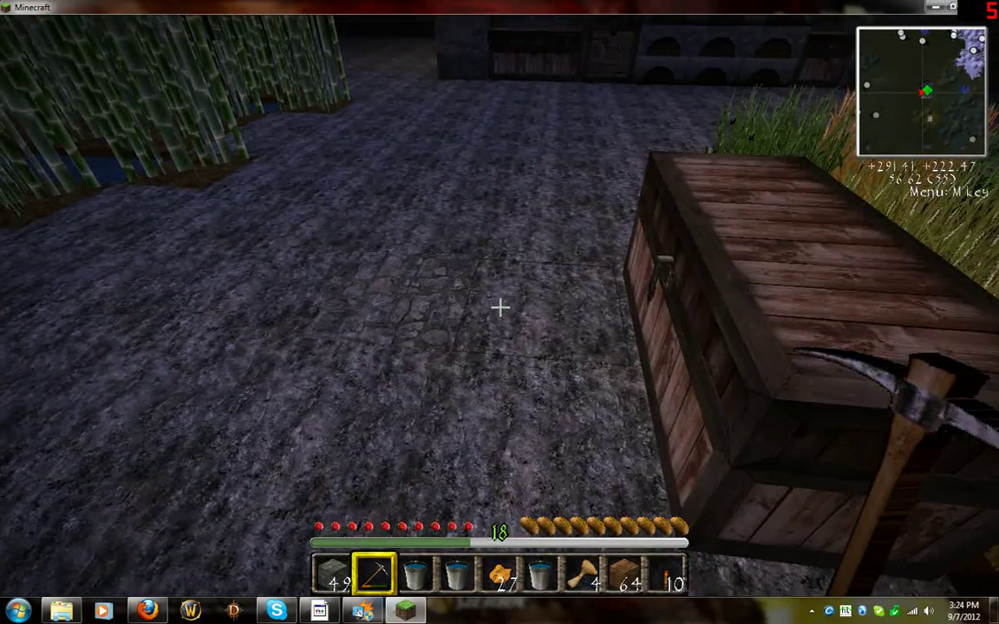
key(Escape)
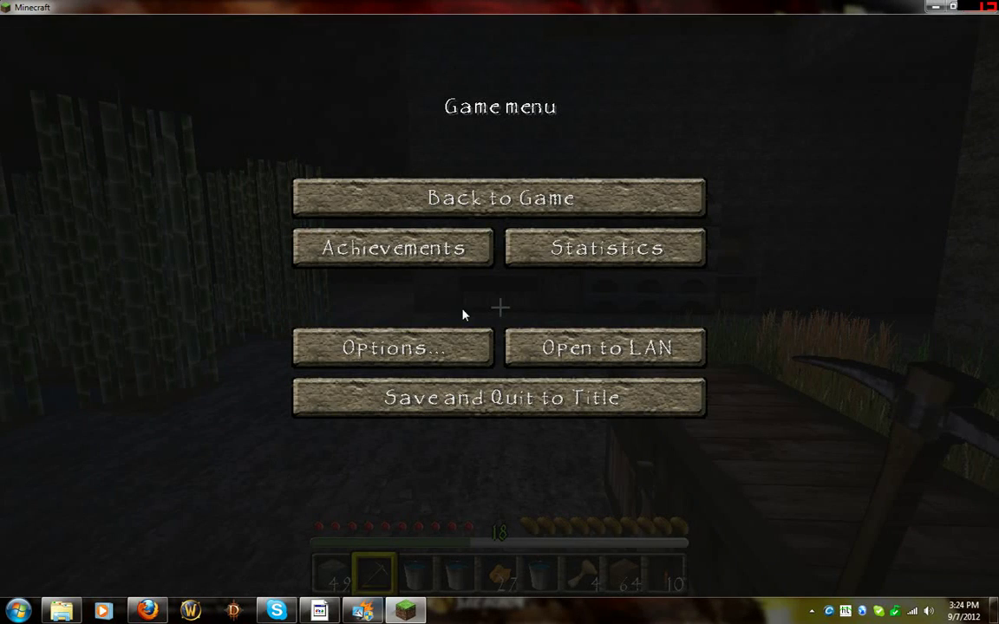
Lower Video Settings render distance from Normal to Short +32 and return to the game.
click(440, 347)
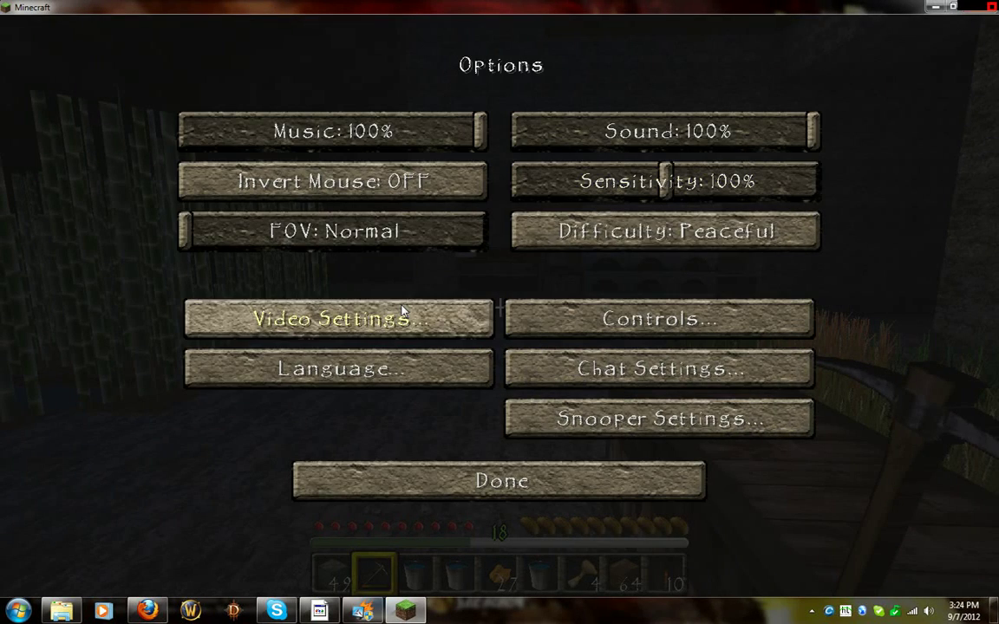
click(364, 279)
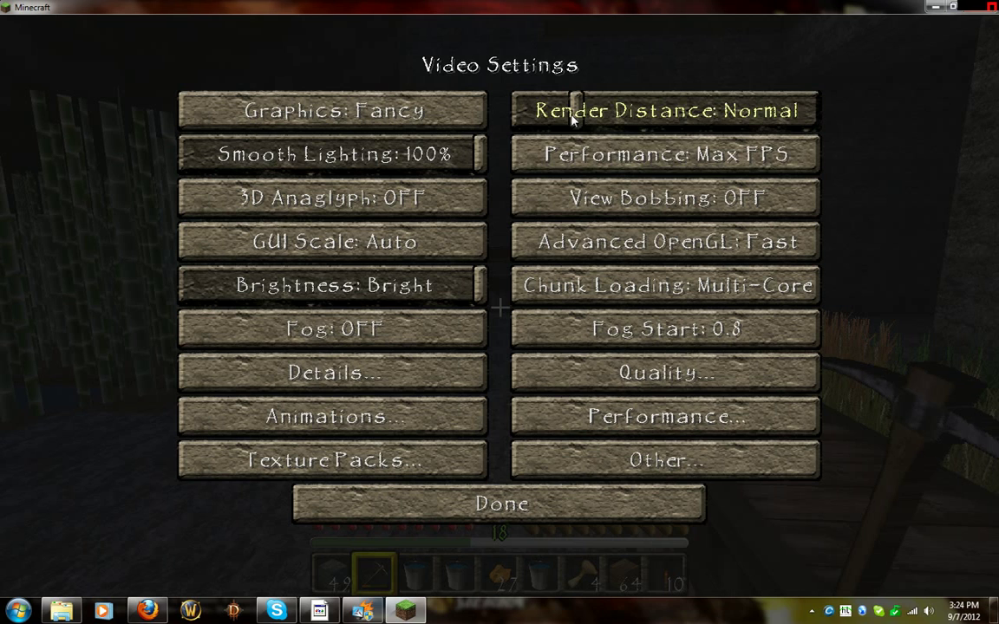
drag(527, 106, 562, 120)
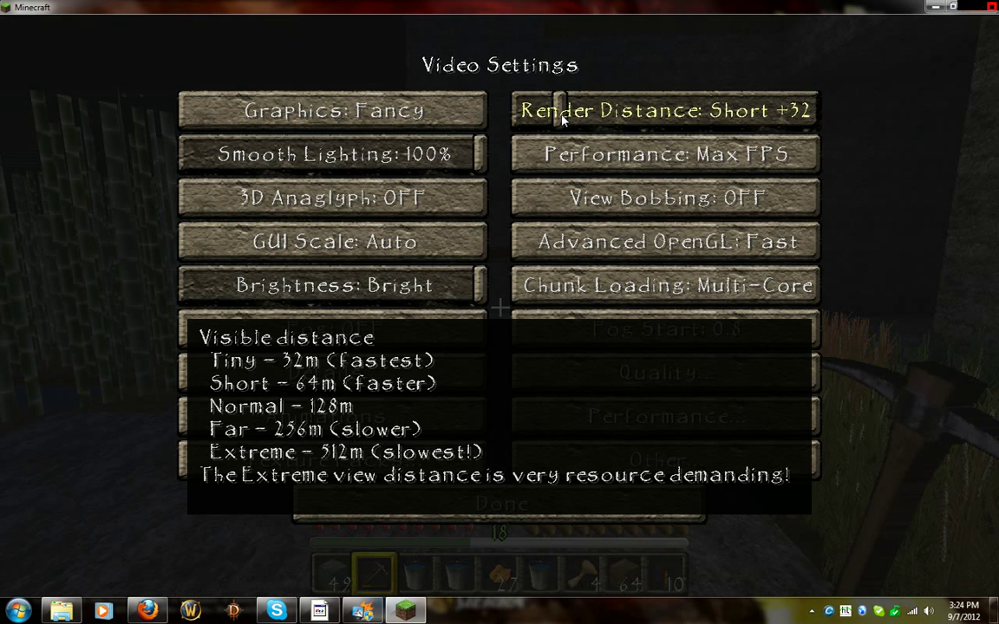
click(505, 510)
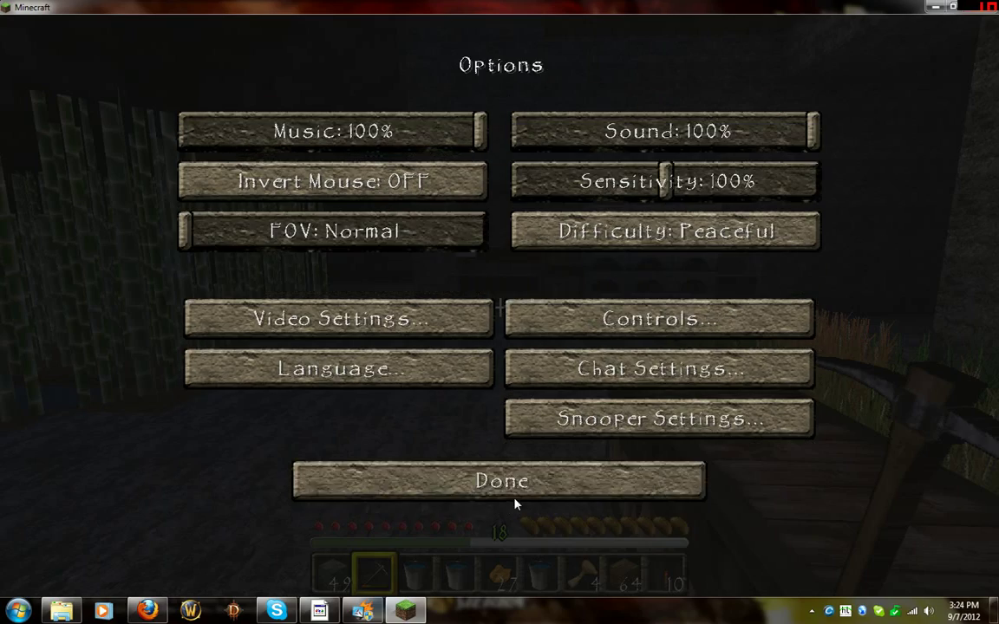
click(517, 495)
Resume play and walk through the room past the shelves and sugar cane, up the staircase.
key(Escape)
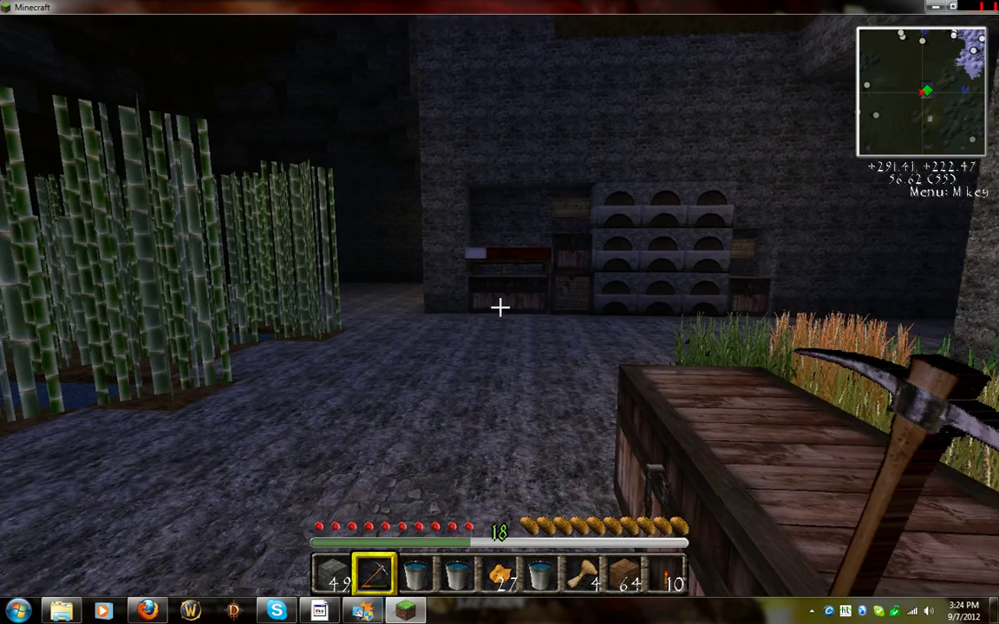
key(w)
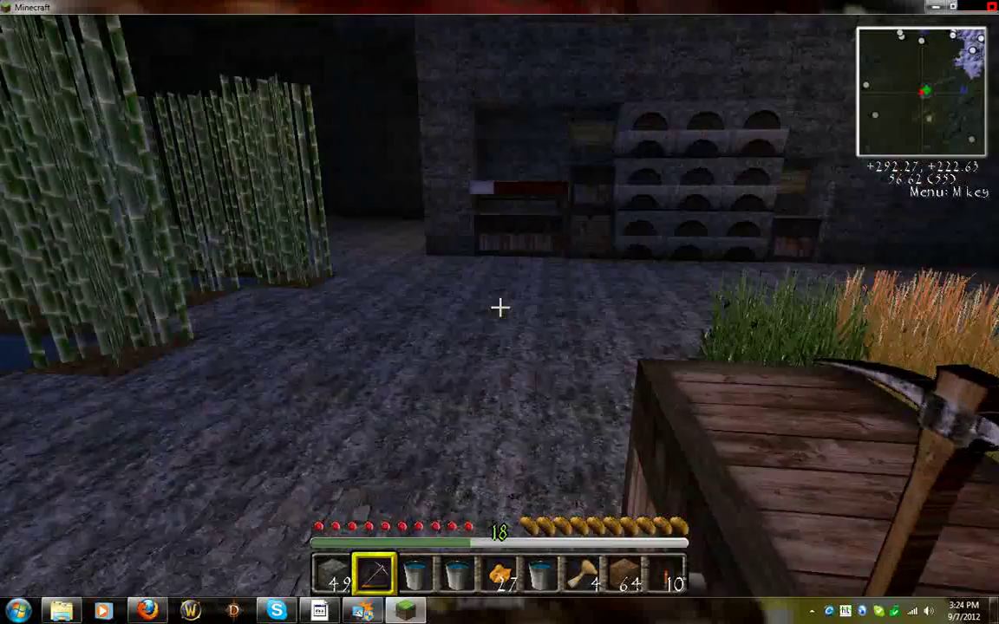
key(w)
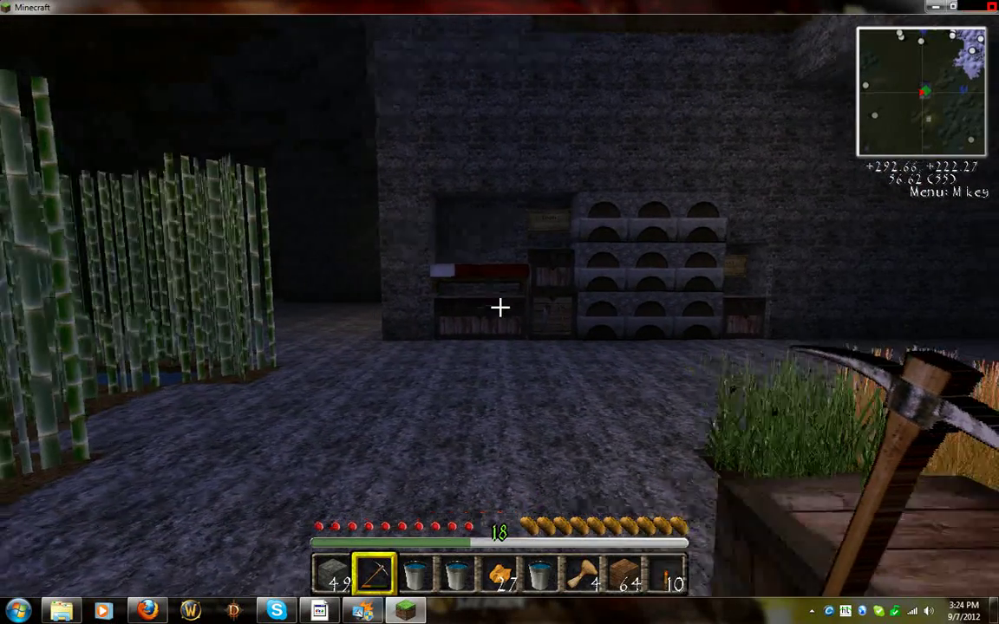
key(w)
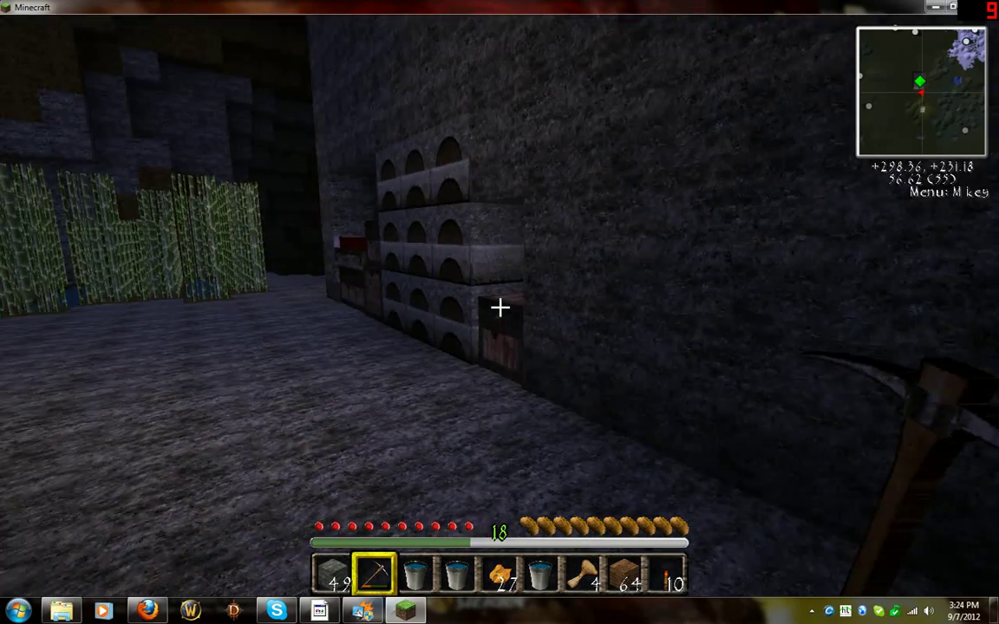
key(w)
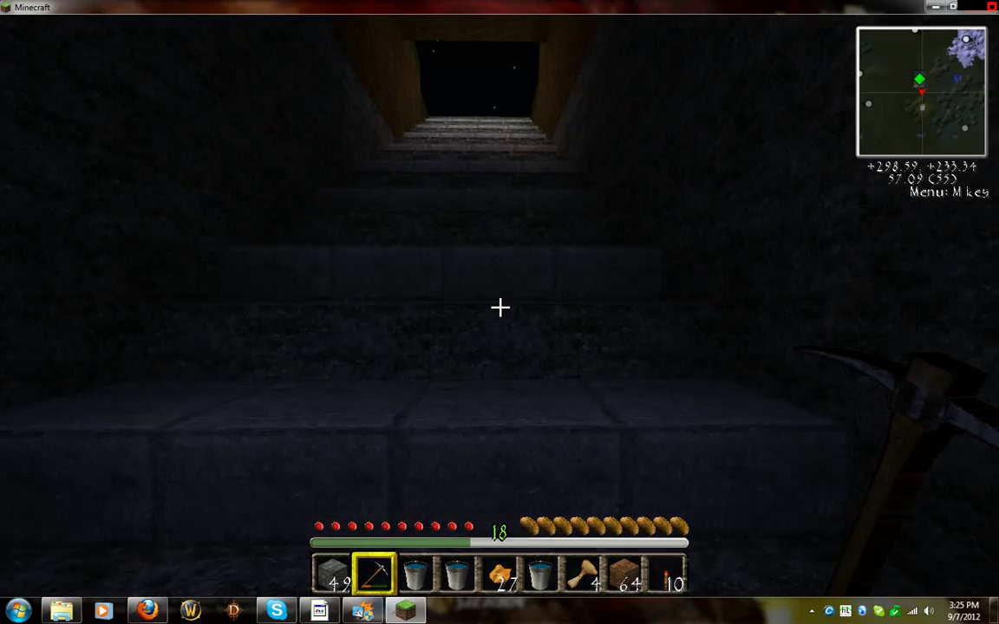
key(w)
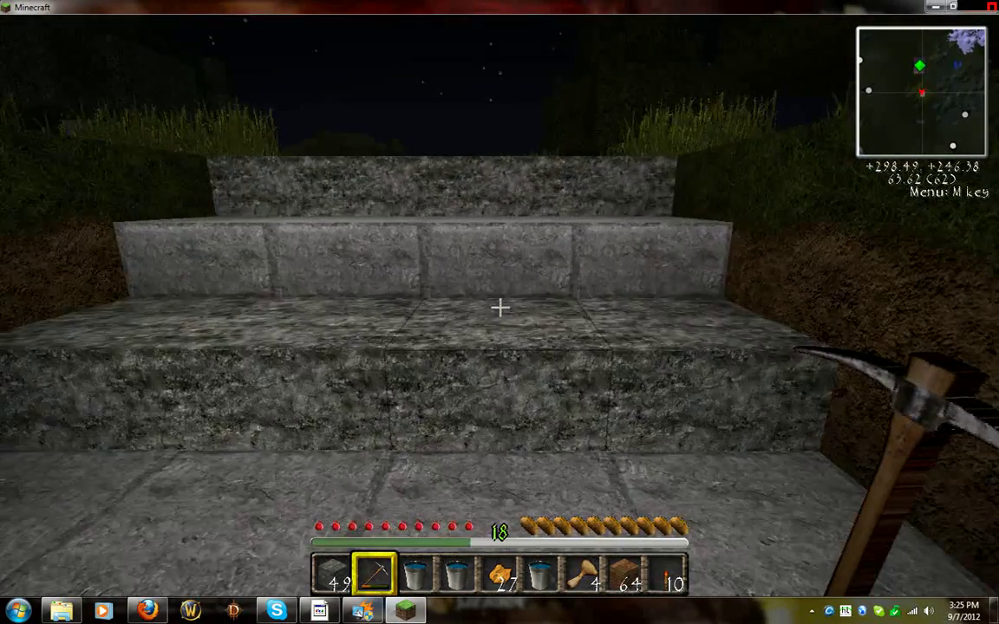
Descend the staircase tunnel by the Home marker into the base and show the F3 debug overlay.
key(w)
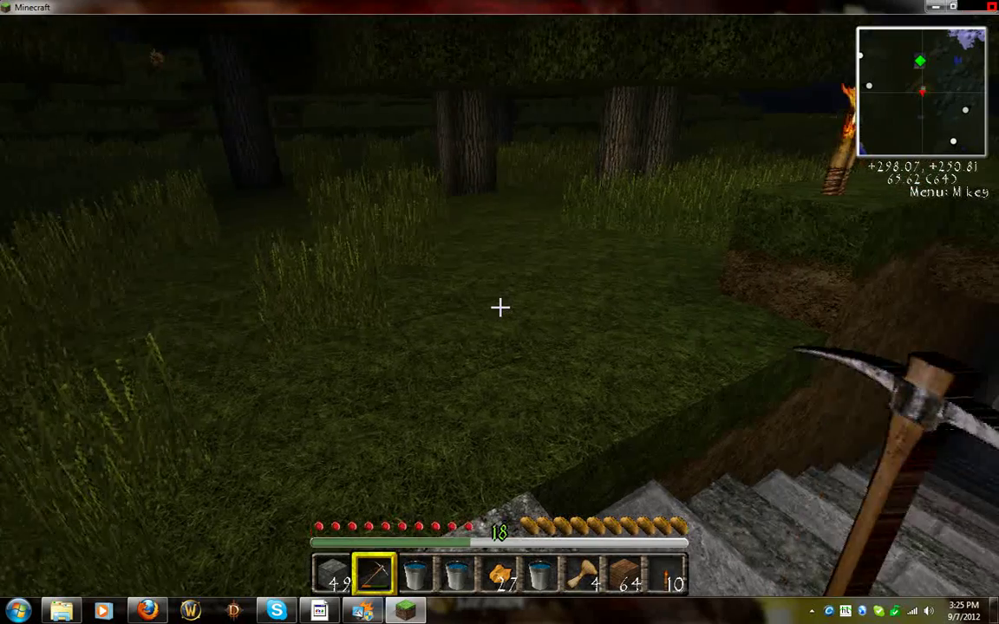
key(w)
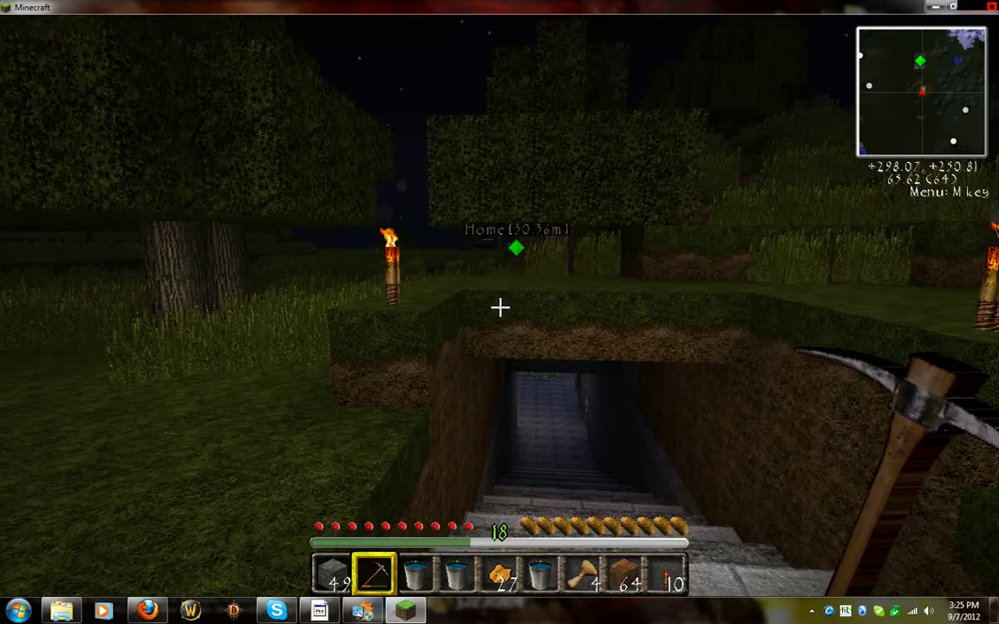
key(w)
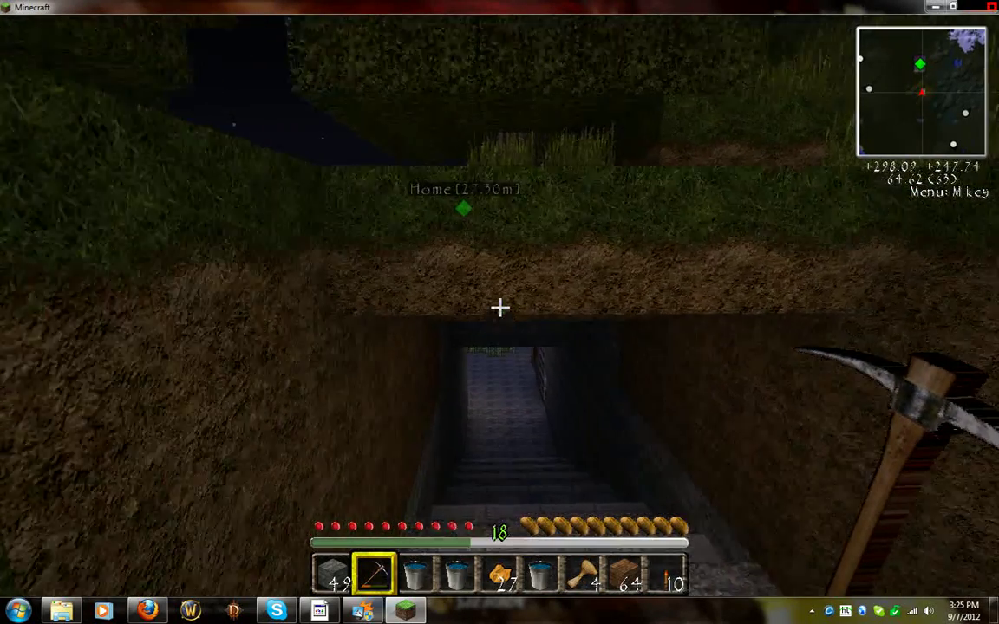
key(w)
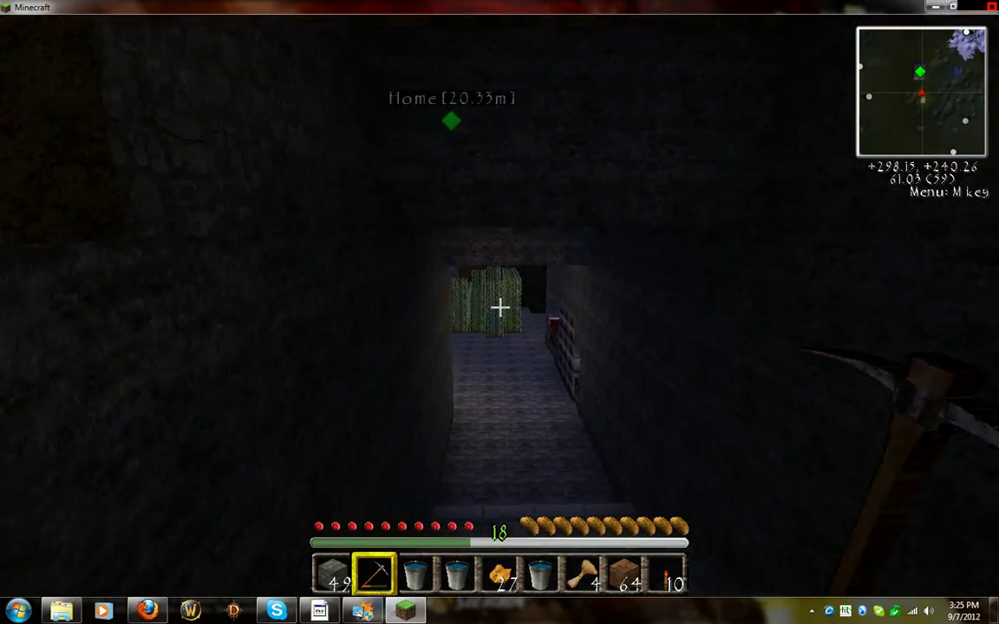
key(w)
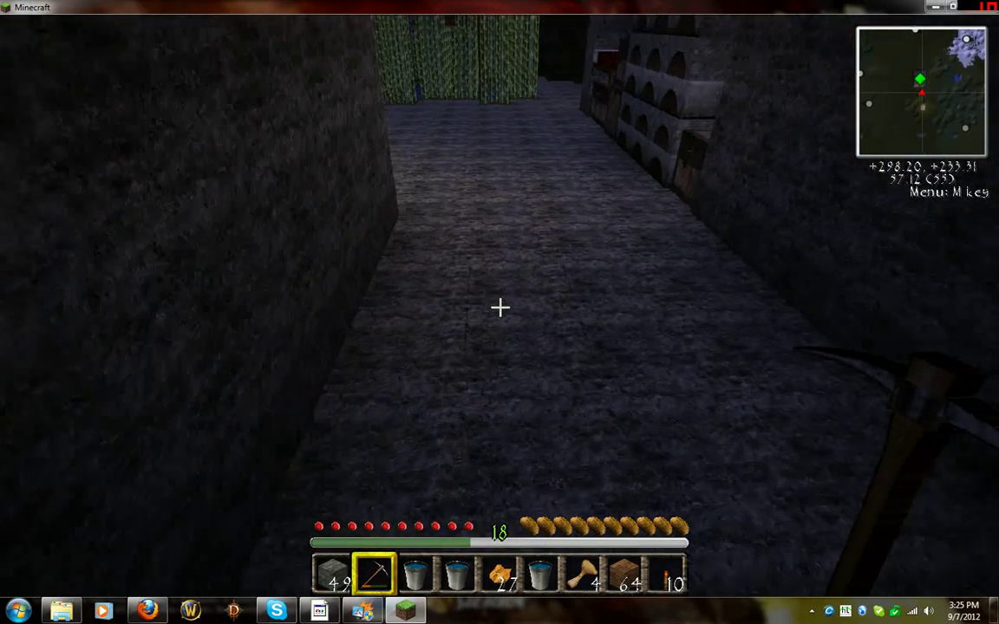
key(F3)
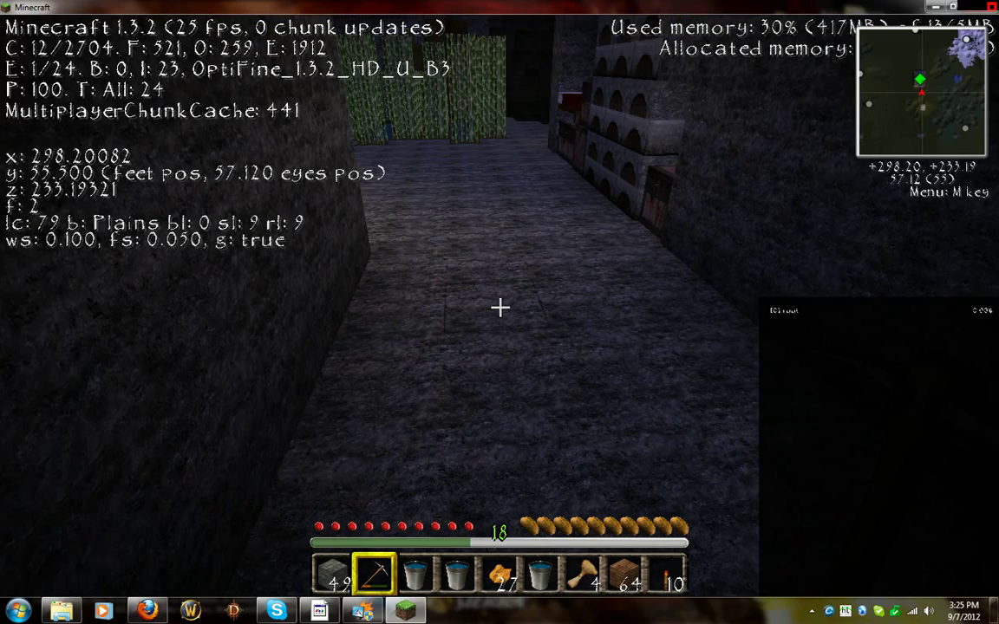
Walk past the sugar cane and along the corridor, climb onto the night-time grass, then pause.
key(w)
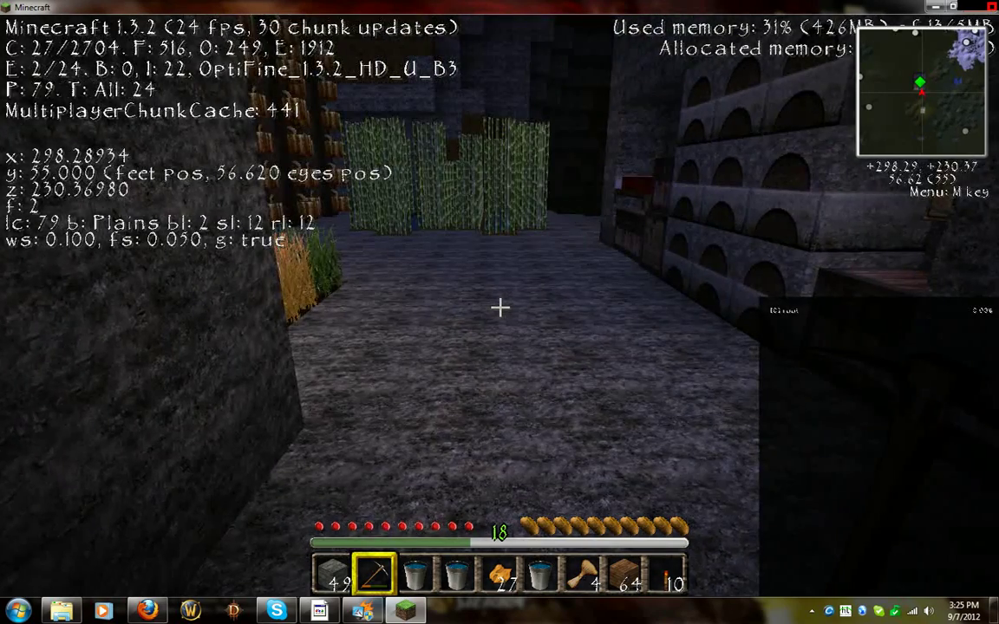
key(w)
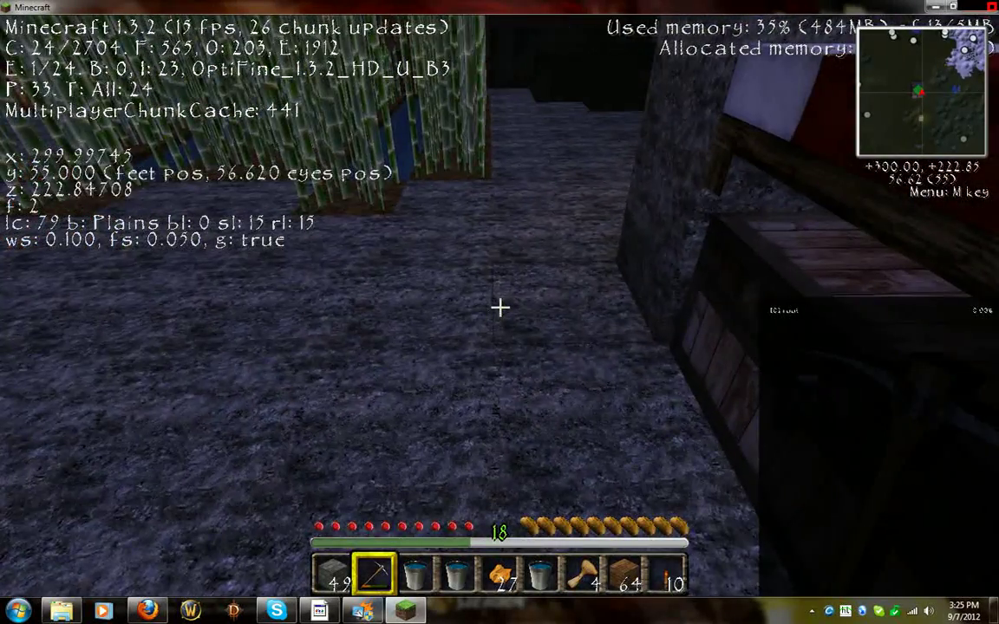
key(w)
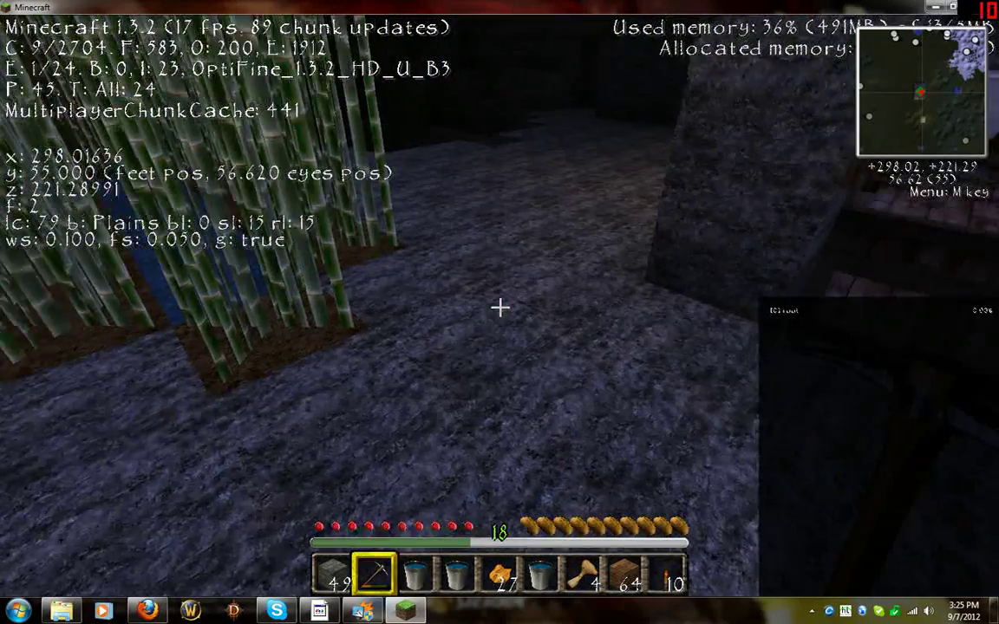
key(w)
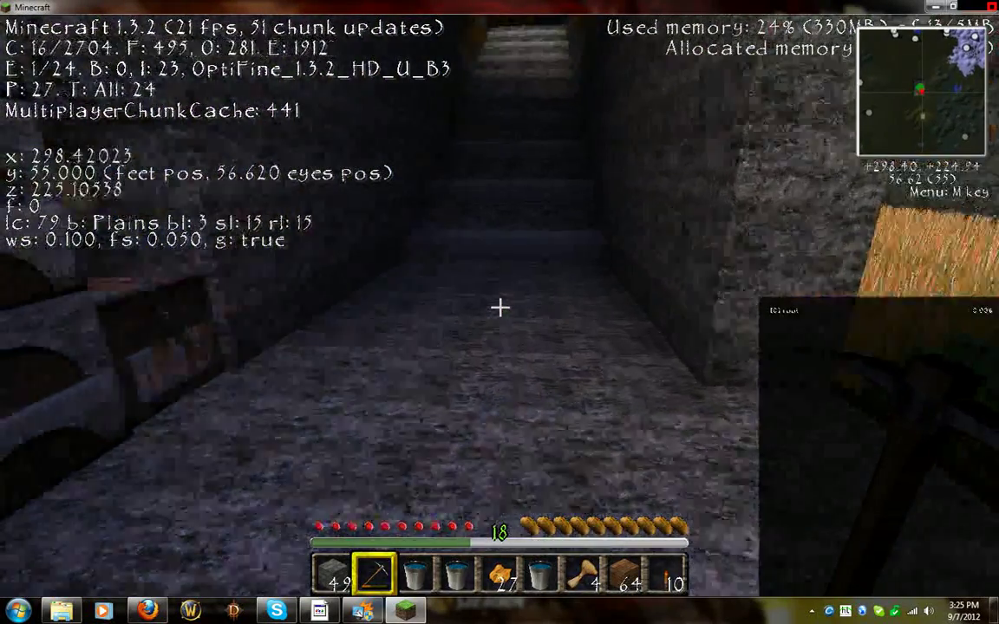
key(w)
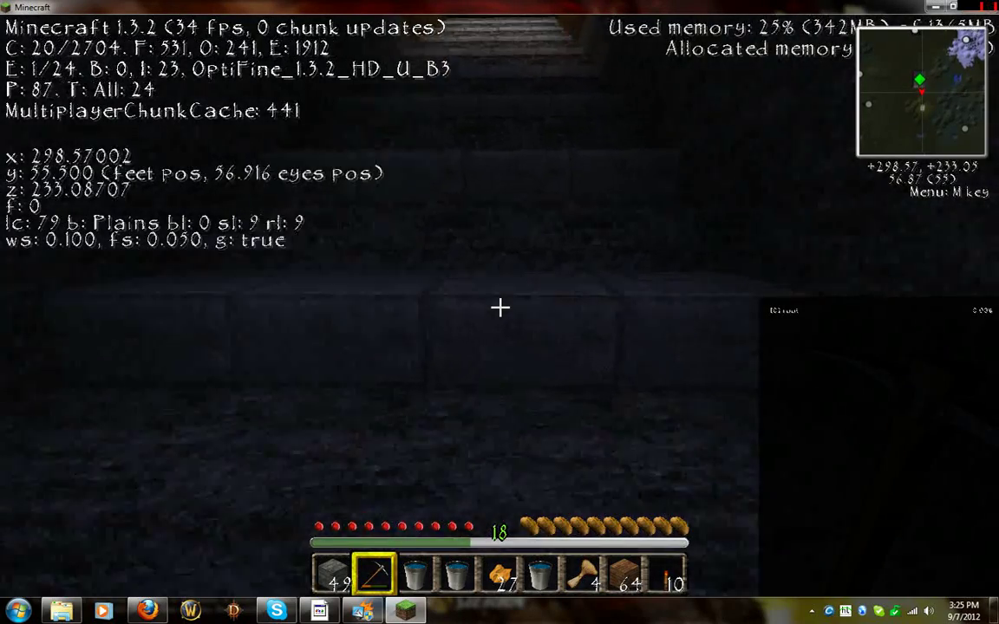
key(w)
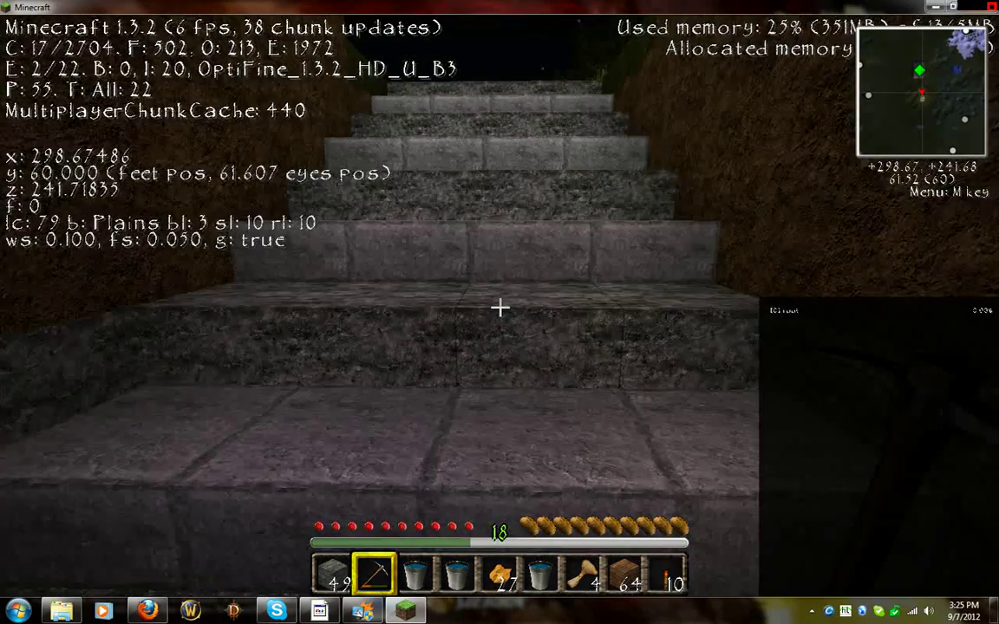
key(w)
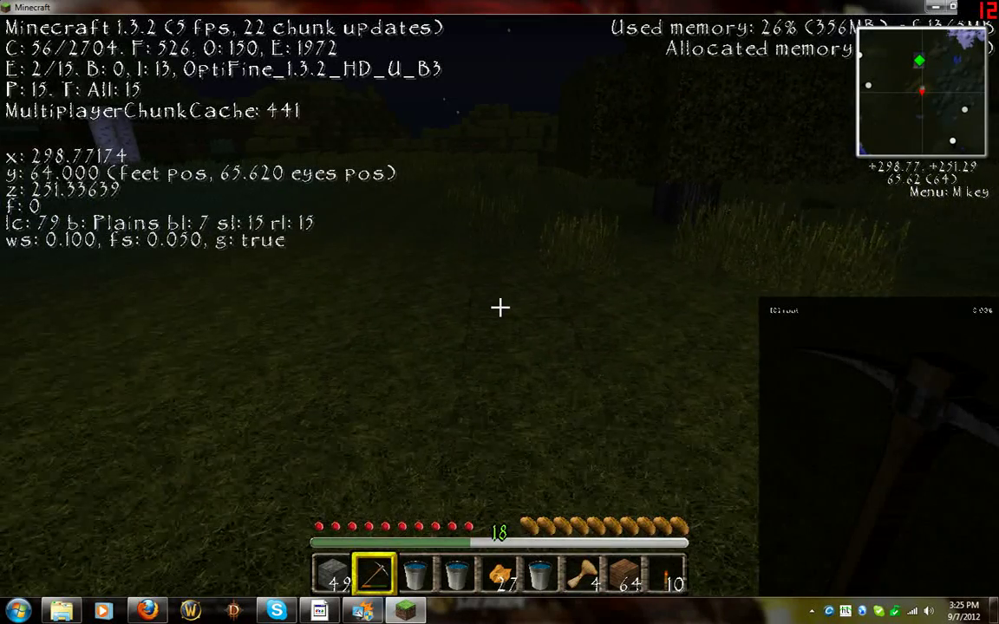
mouse_move(499, 307)
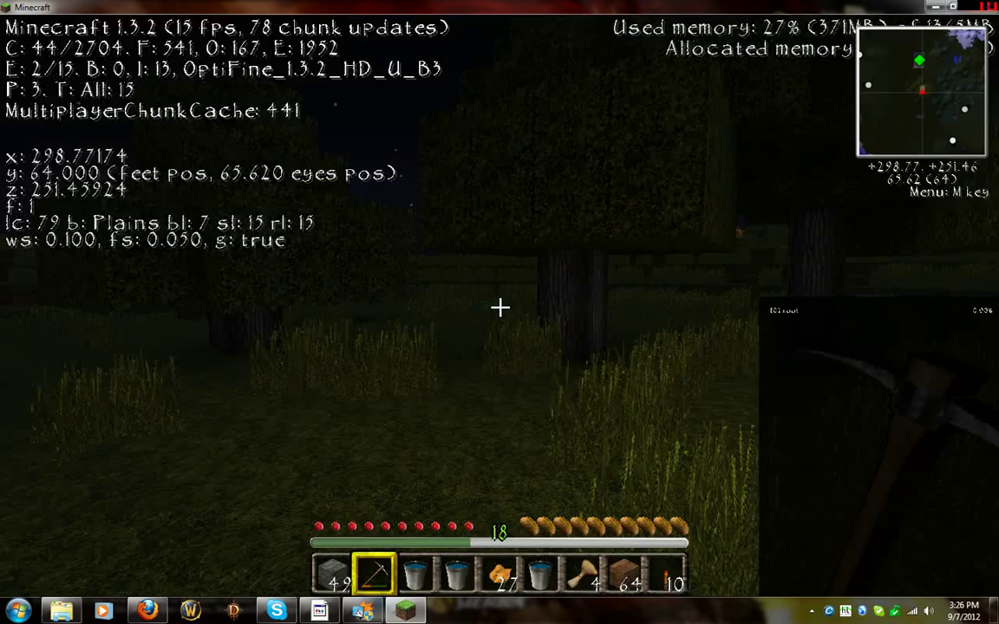
key(Escape)
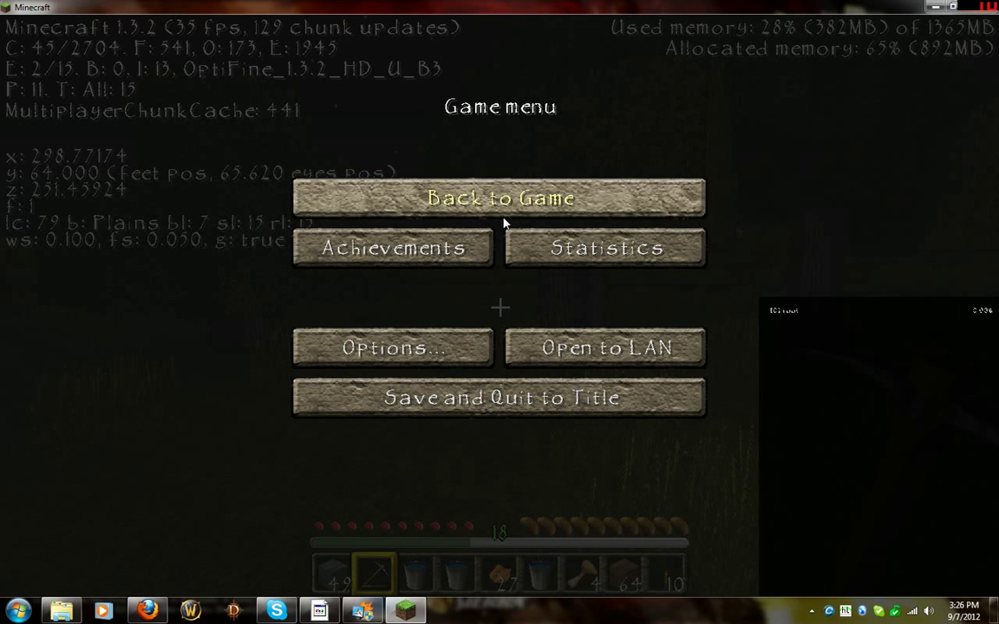
Set the render distance to Tiny and resume the game.
click(482, 348)
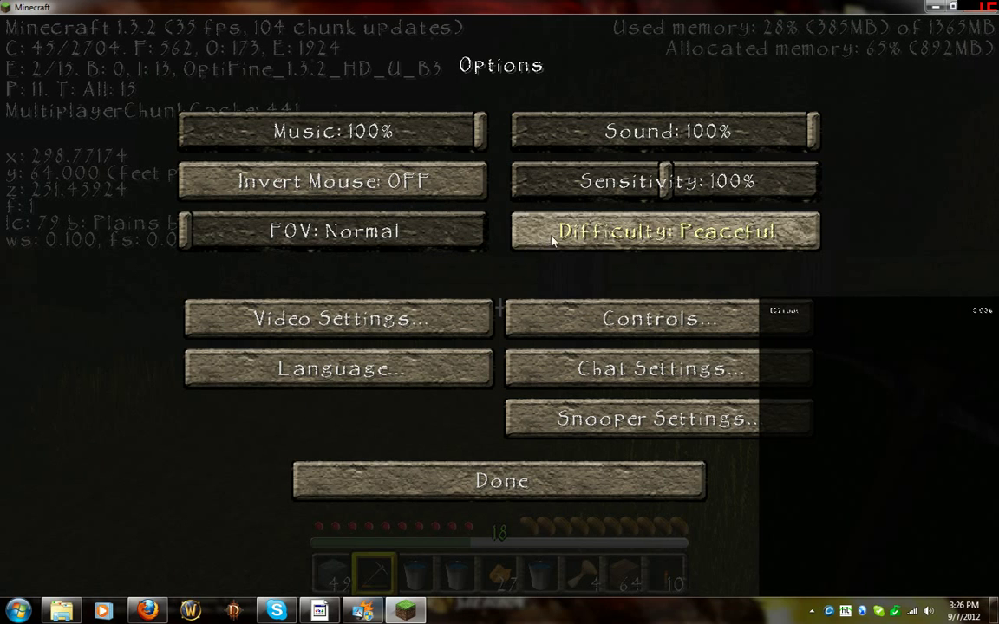
click(370, 337)
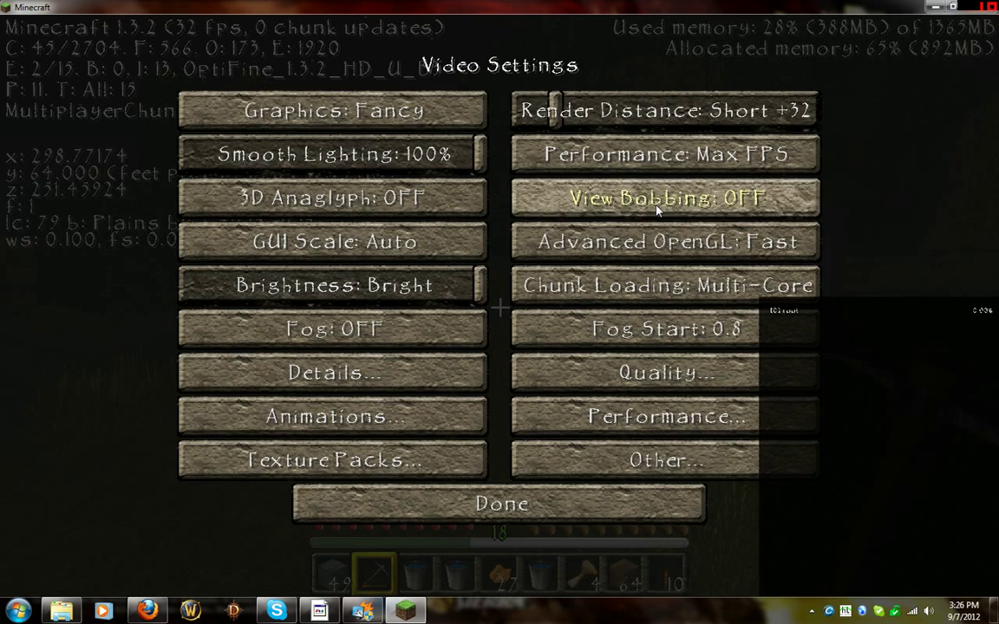
drag(522, 108, 503, 116)
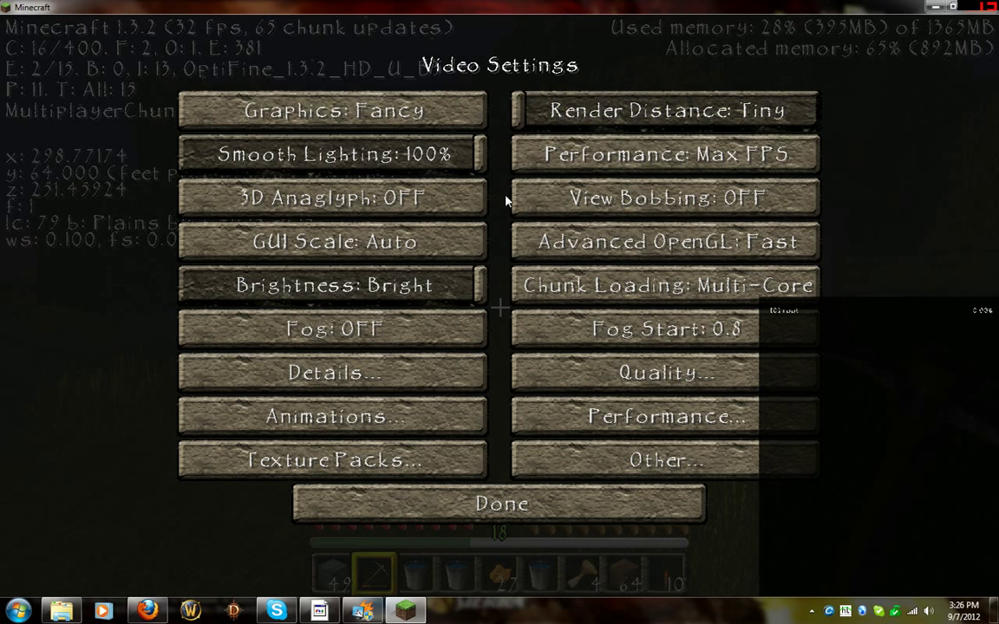
click(501, 505)
click(499, 493)
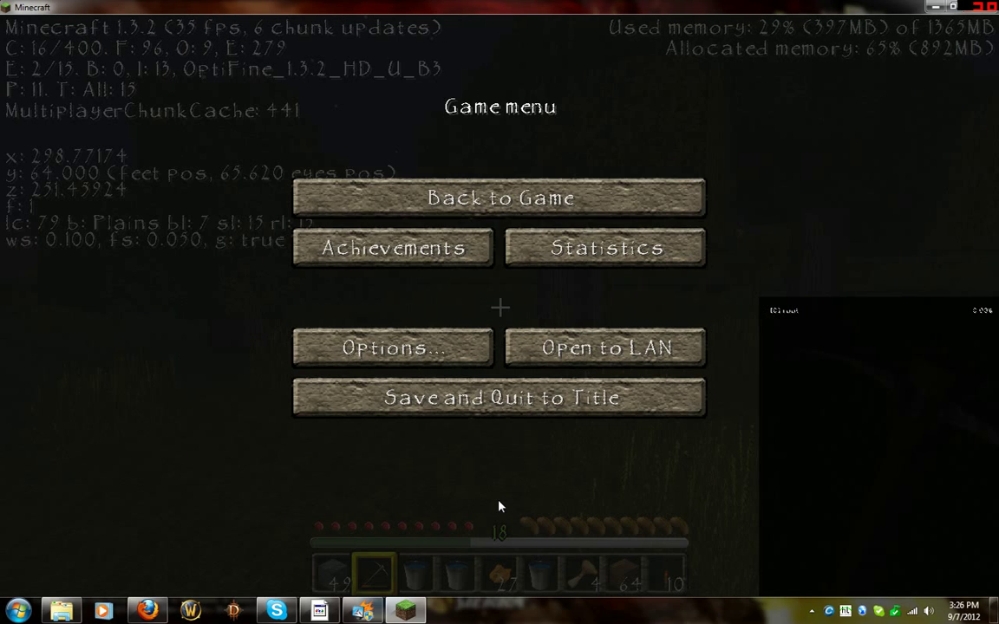
click(501, 196)
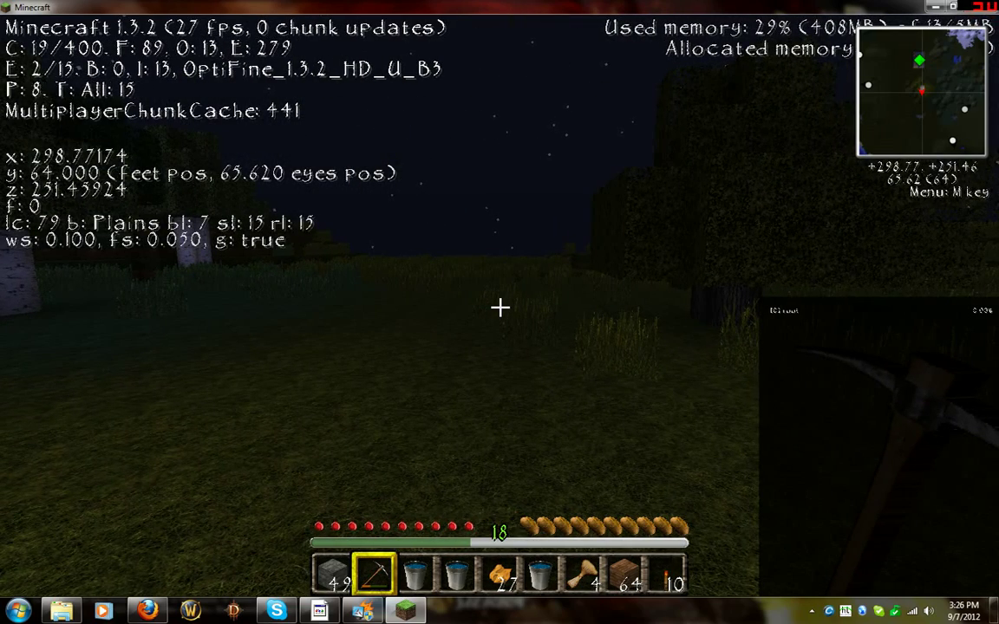
Pause again, restore the render distance to Short +32, and resume playing.
key(Escape)
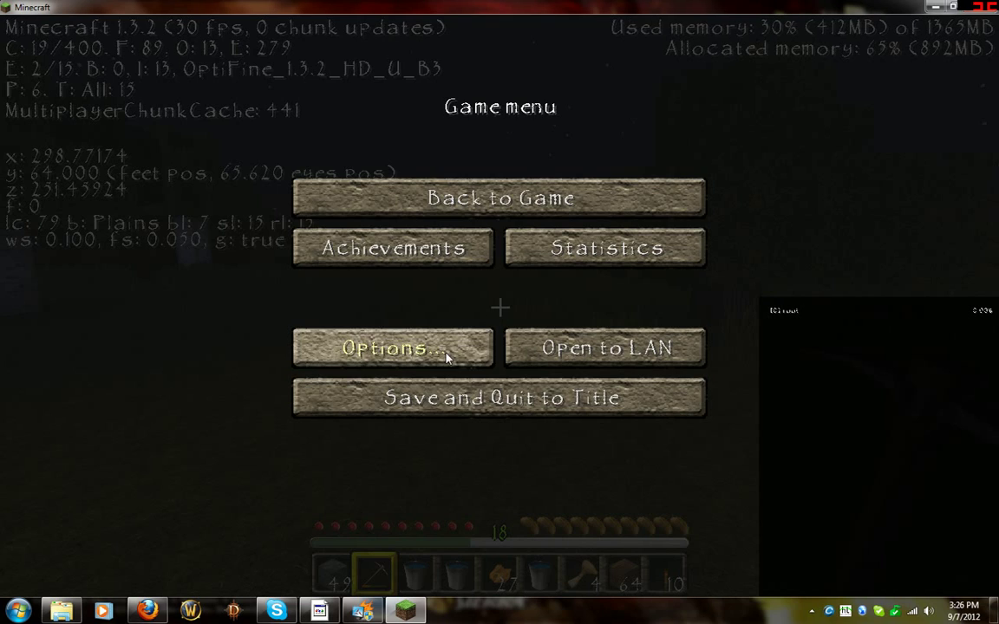
click(444, 348)
click(479, 317)
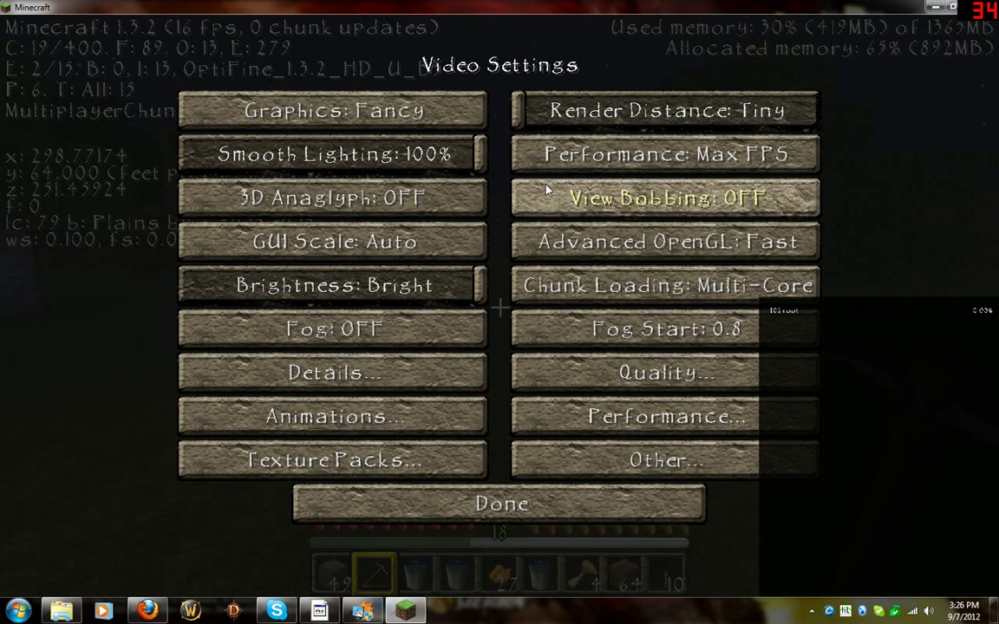
drag(515, 104, 562, 119)
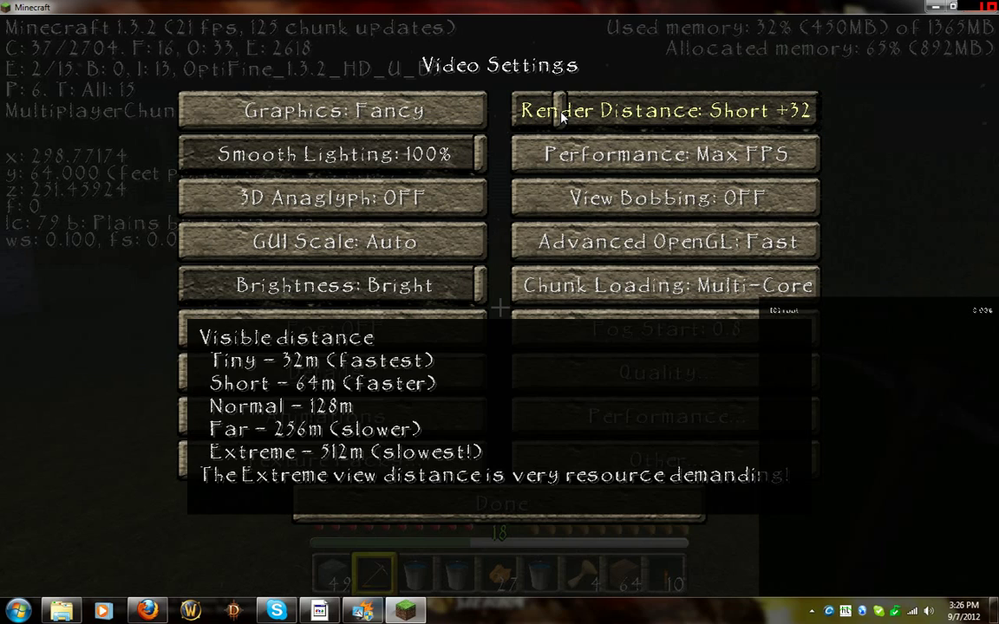
click(390, 512)
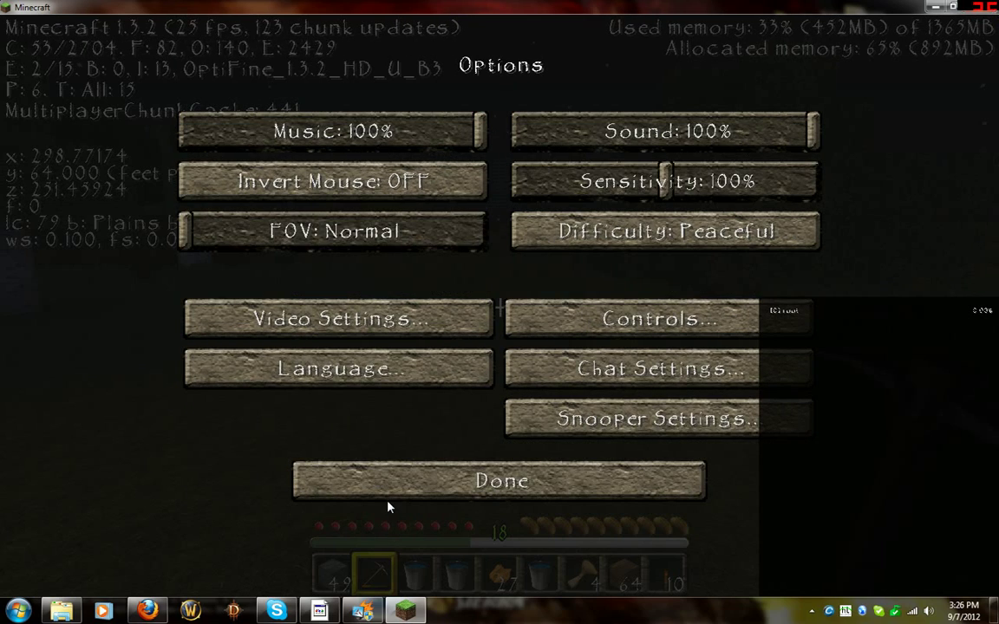
click(390, 487)
click(412, 212)
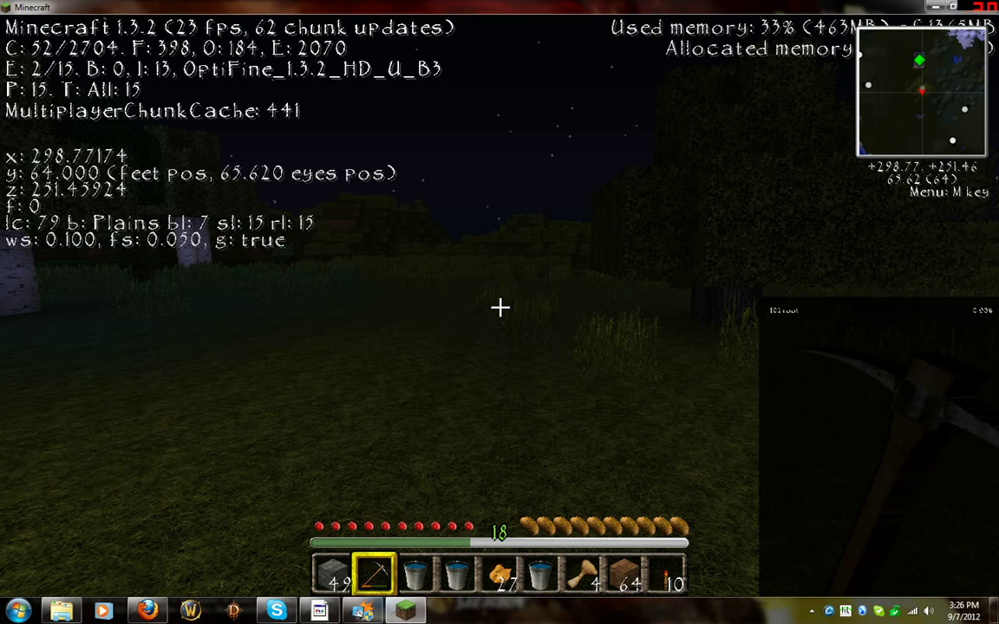
Walk across the night-time field past the birch tree and over the grassland.
key(w)
key(w)
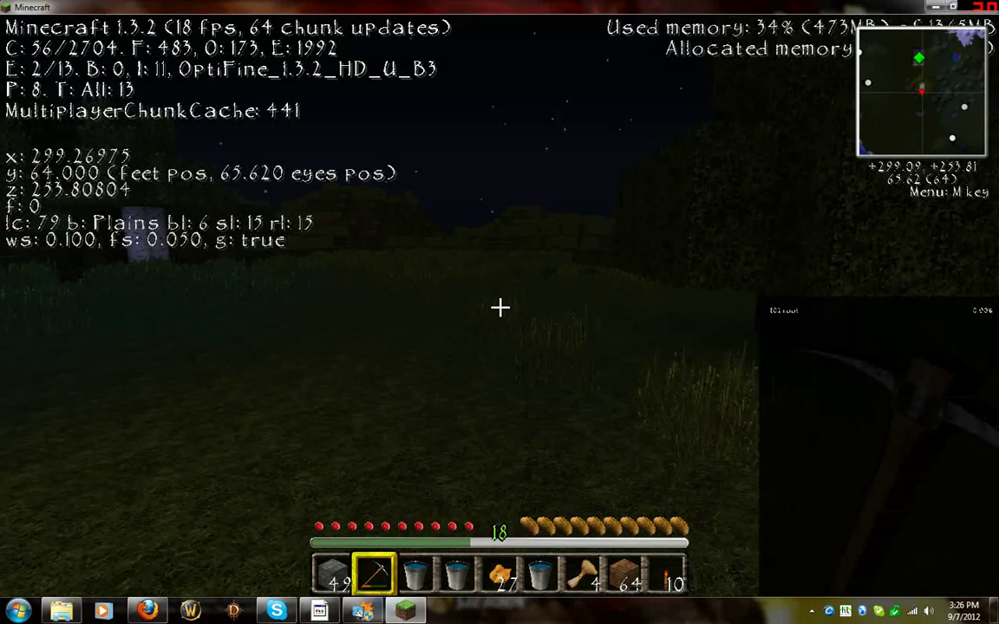
key(w)
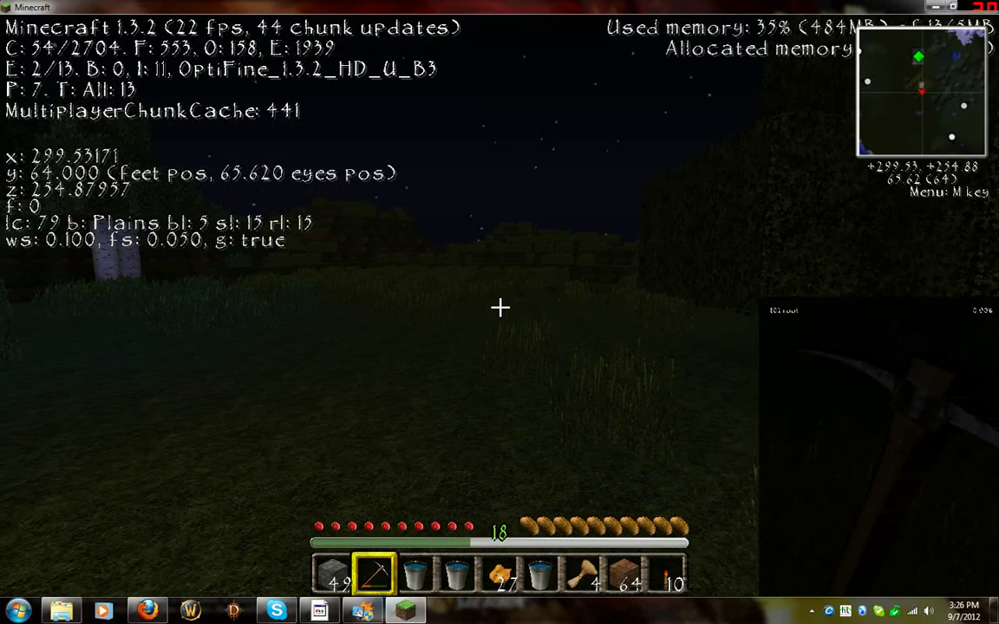
key(w)
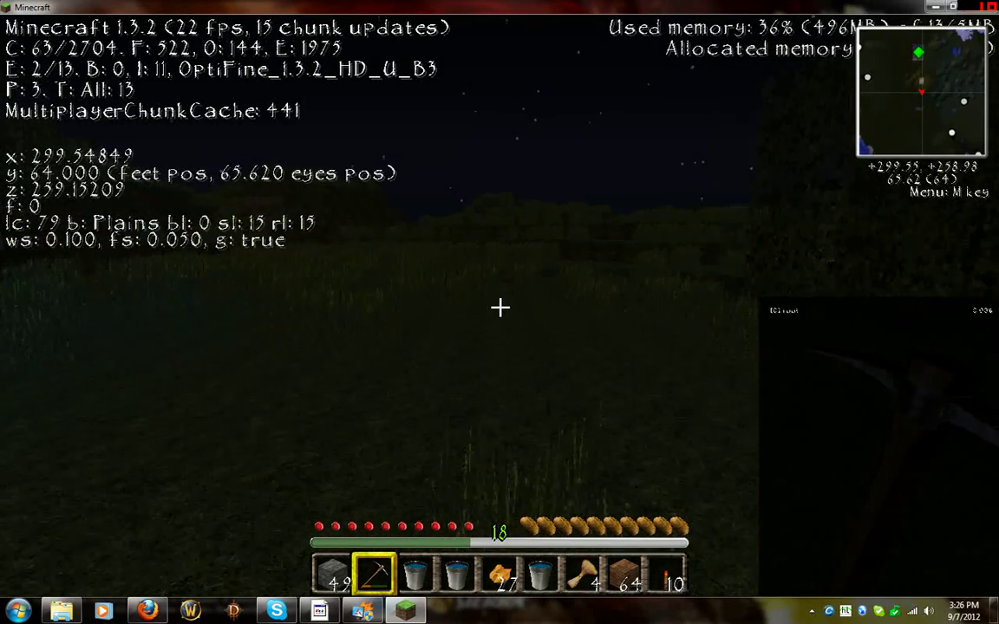
key(w)
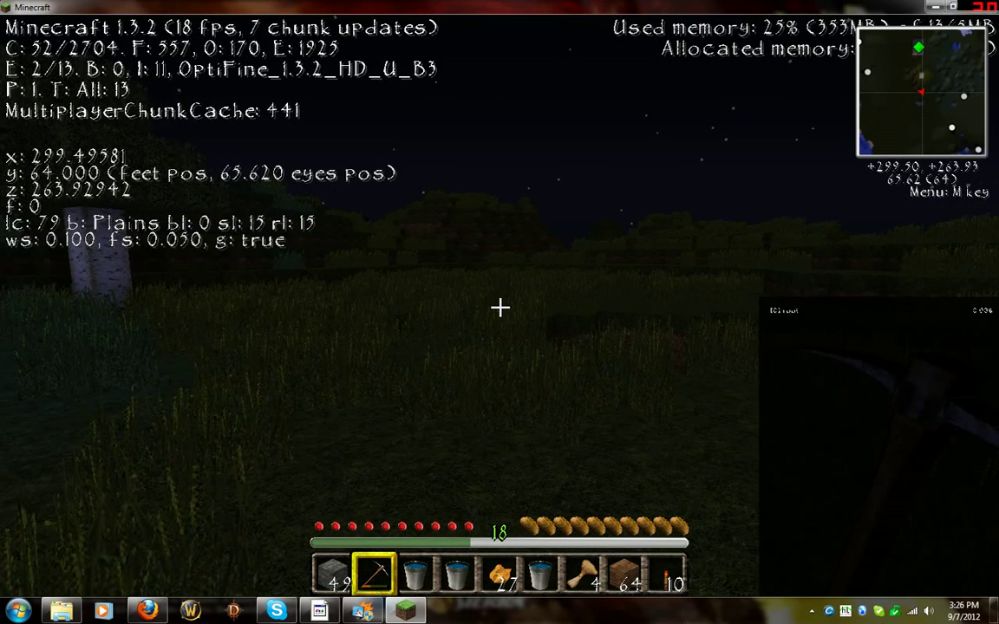
key(w)
key(w)
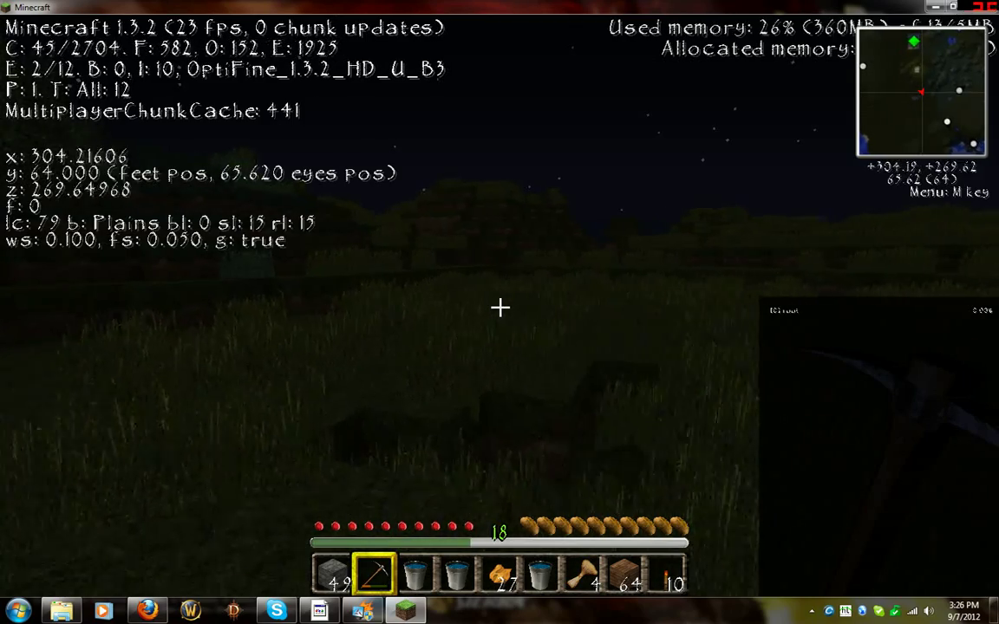
key(w)
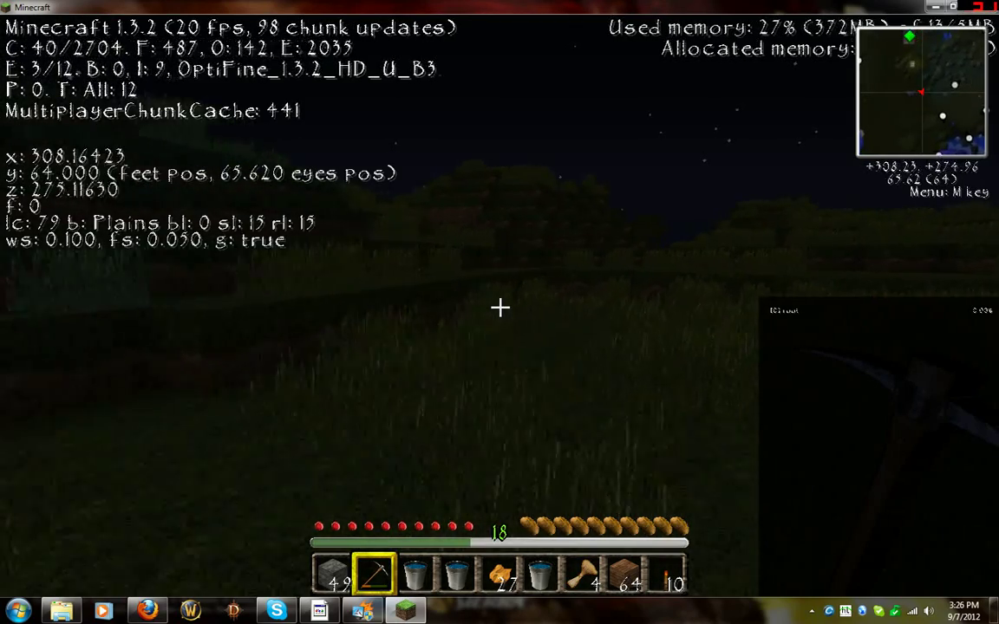
key(w)
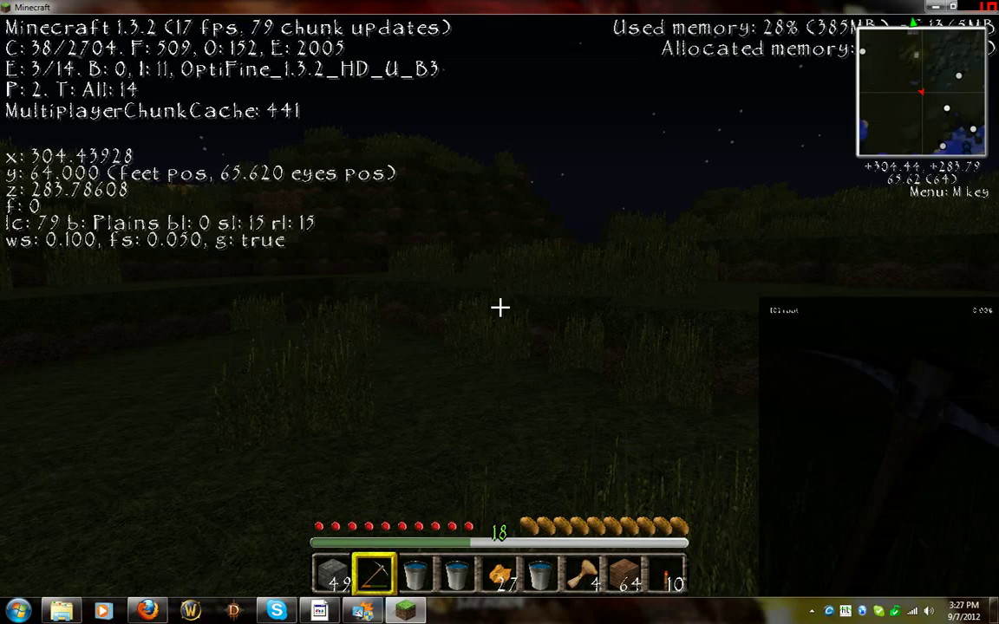
key(w)
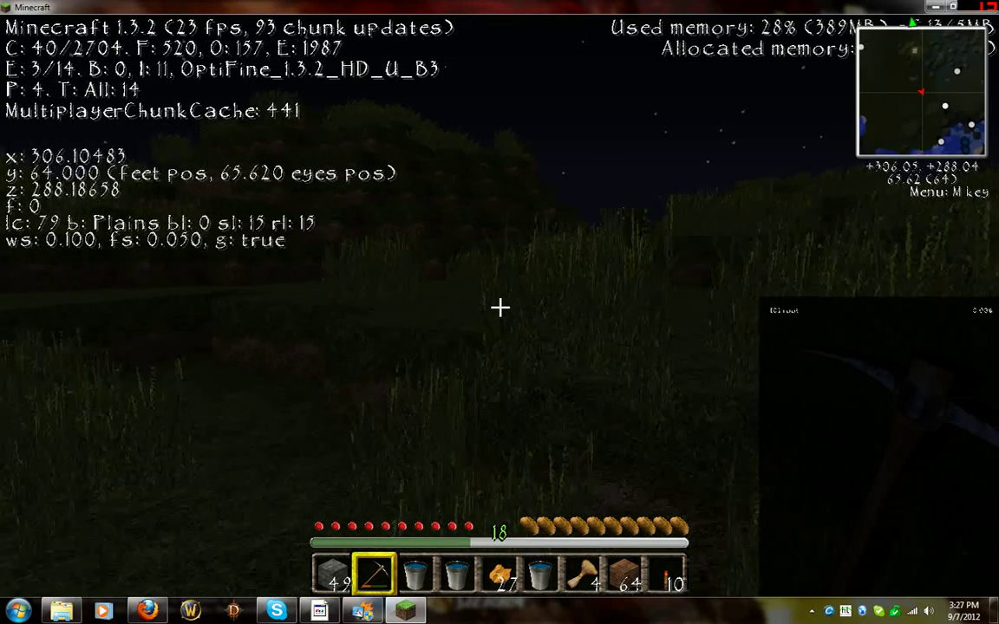
key(space)
key(w)
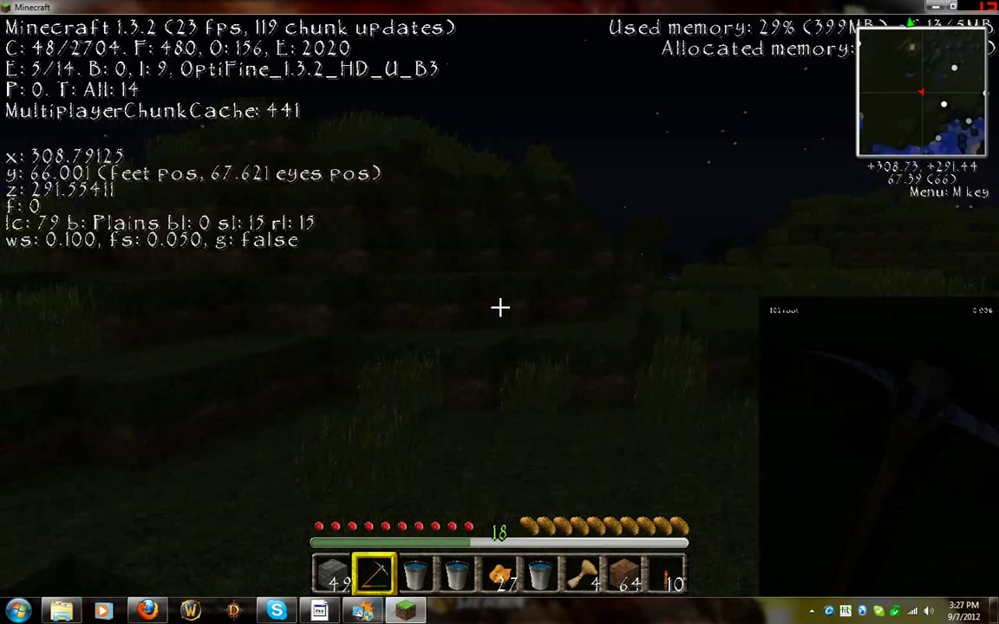
Jump up the hillside toward the Home waypoint and descend the far side.
key(w)
key(space)
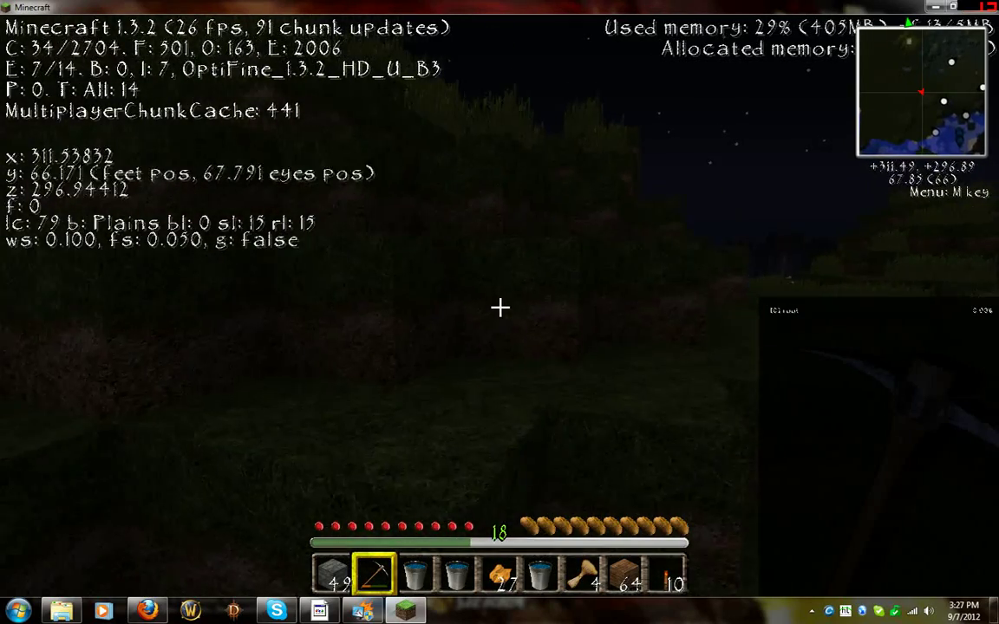
key(w)
key(space)
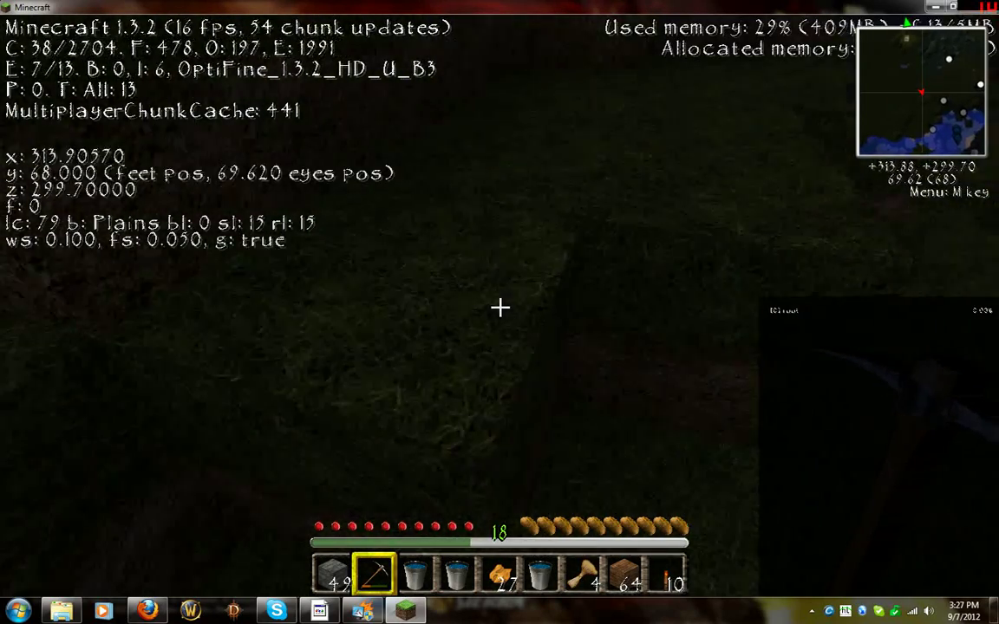
key(w)
key(space)
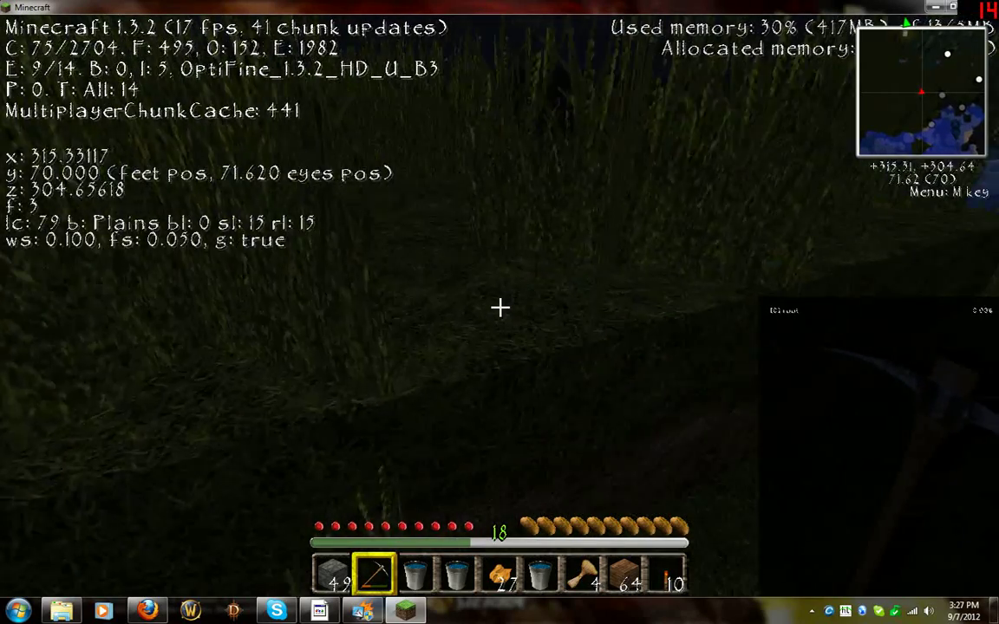
key(w)
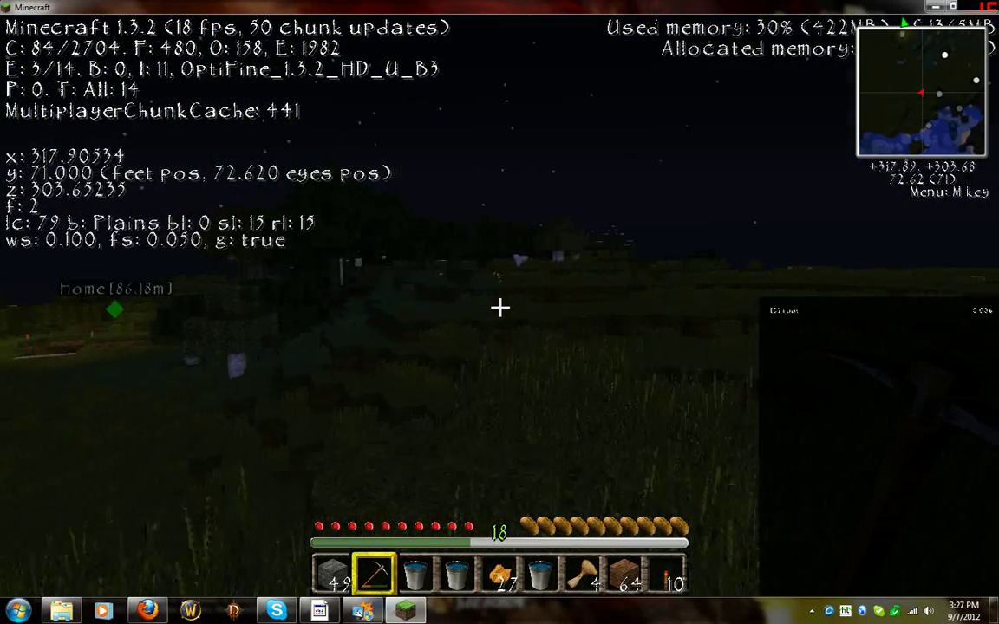
key(space)
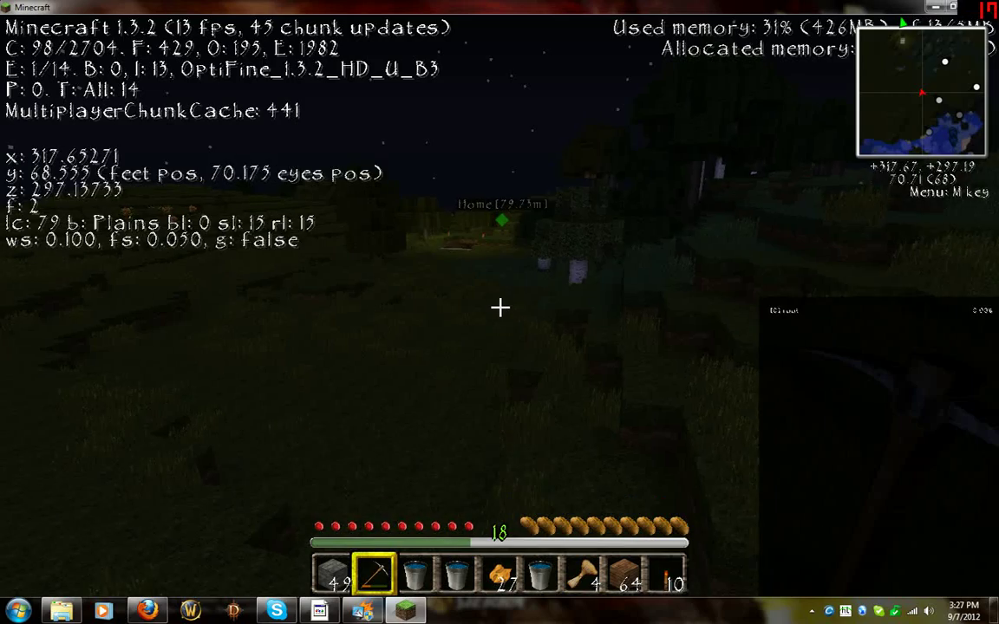
key(w)
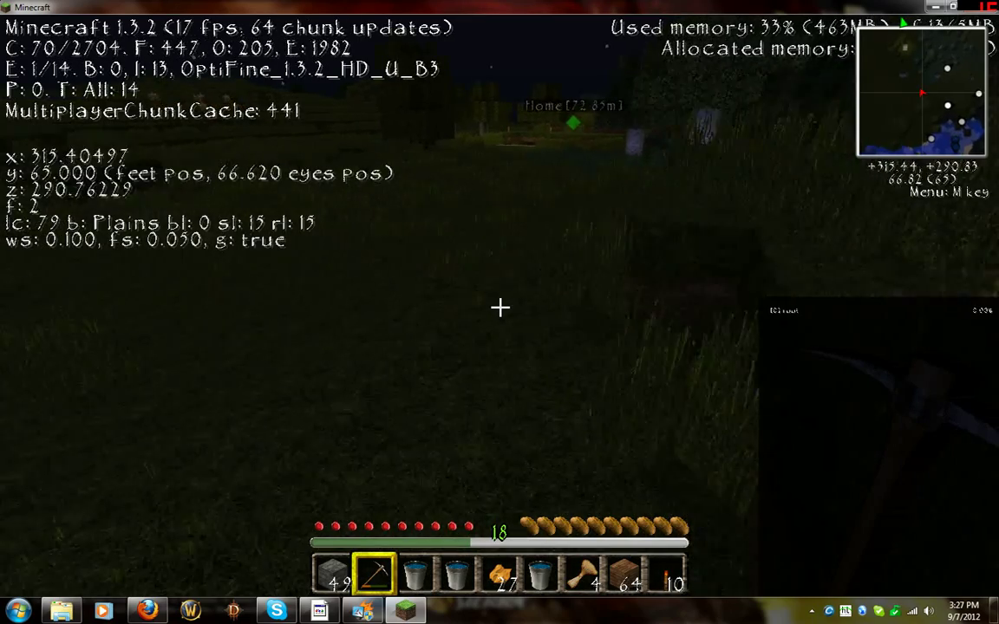
Break through the tall grass and reach the stairway entrance near x 305, z 274.
key(w)
click(499, 307)
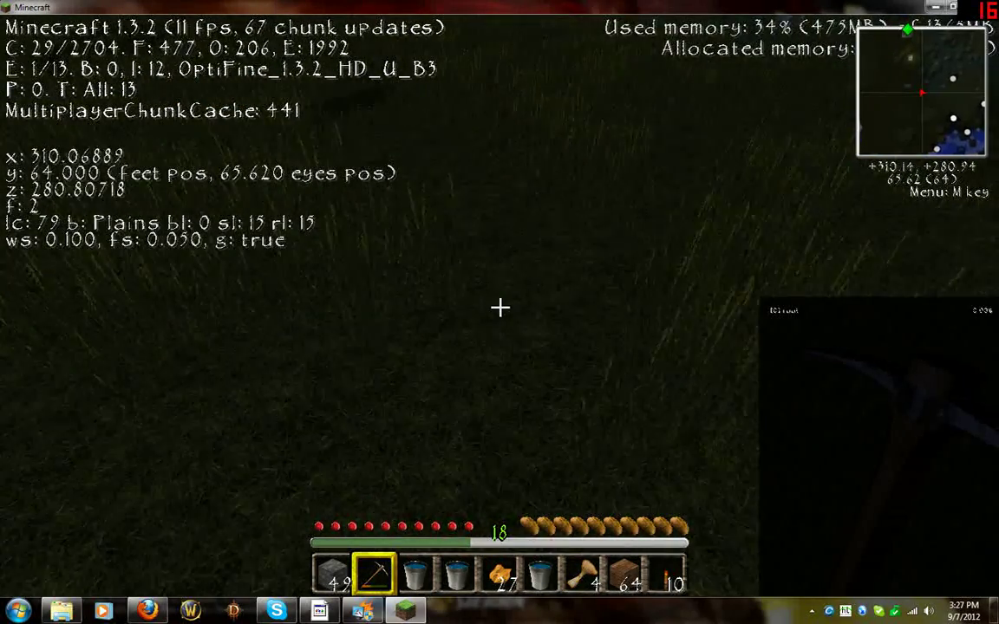
key(w)
key(w)
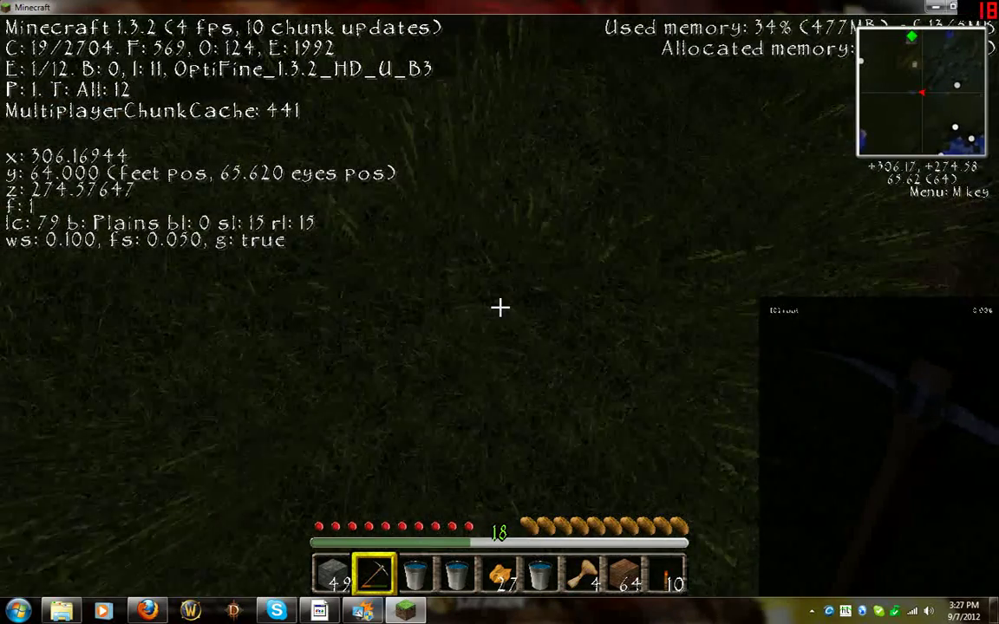
click(500, 307)
key(w)
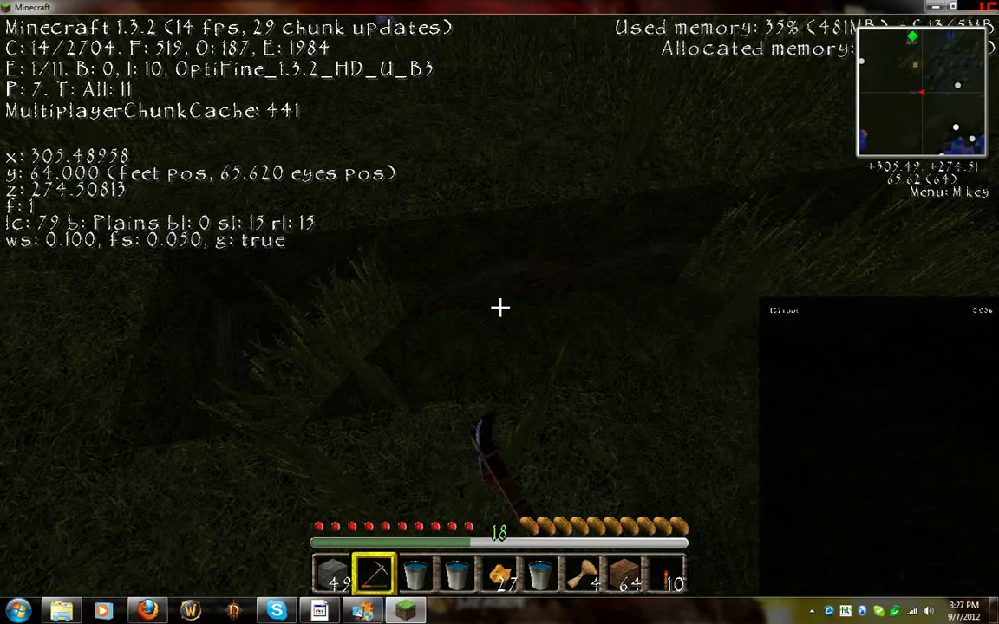
key(w)
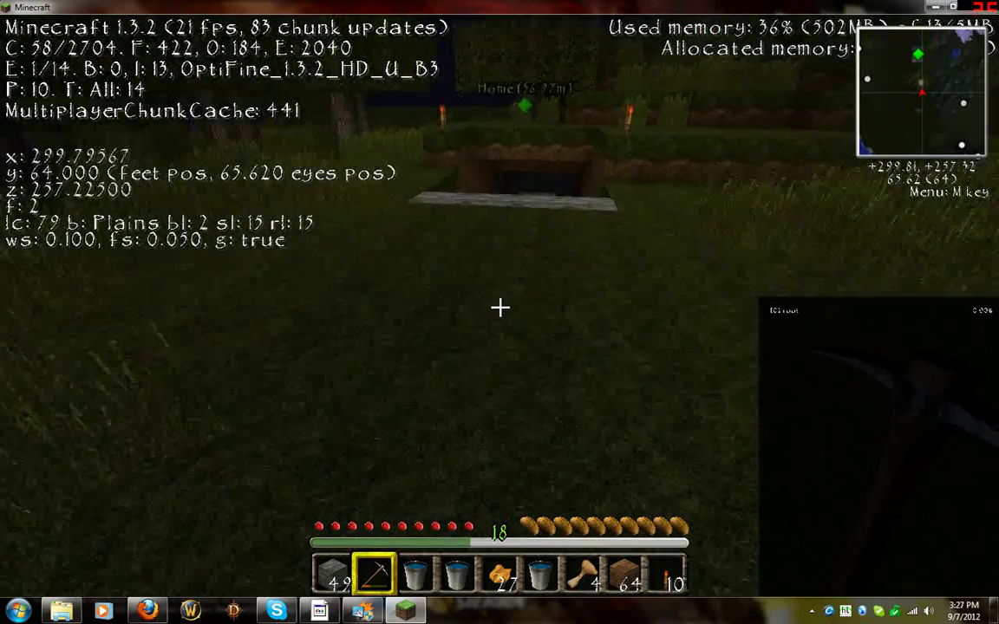
Walk down the stairway and through the underground room up to the stone steps.
key(w)
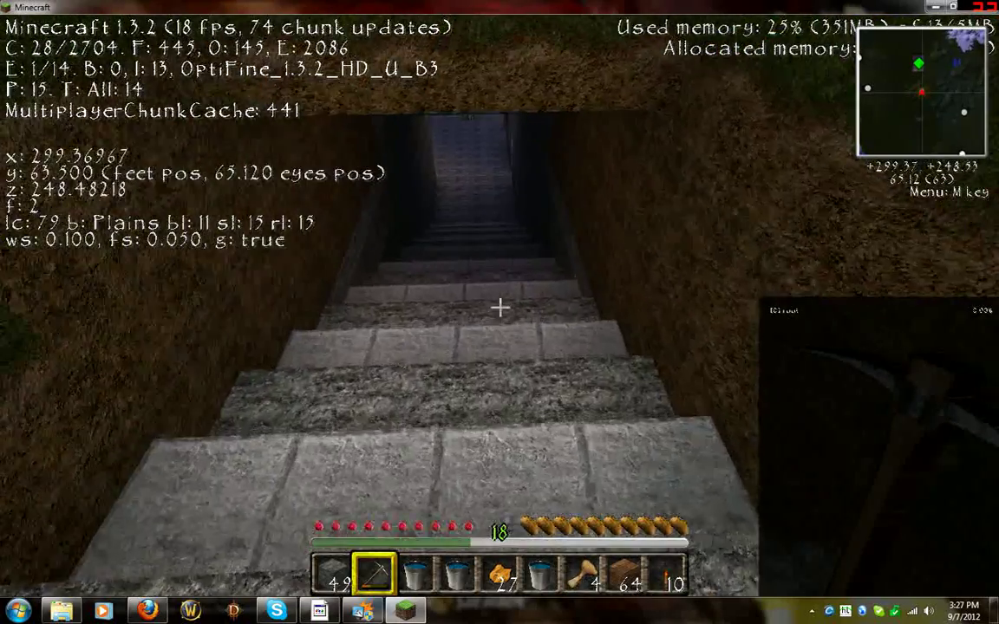
key(w)
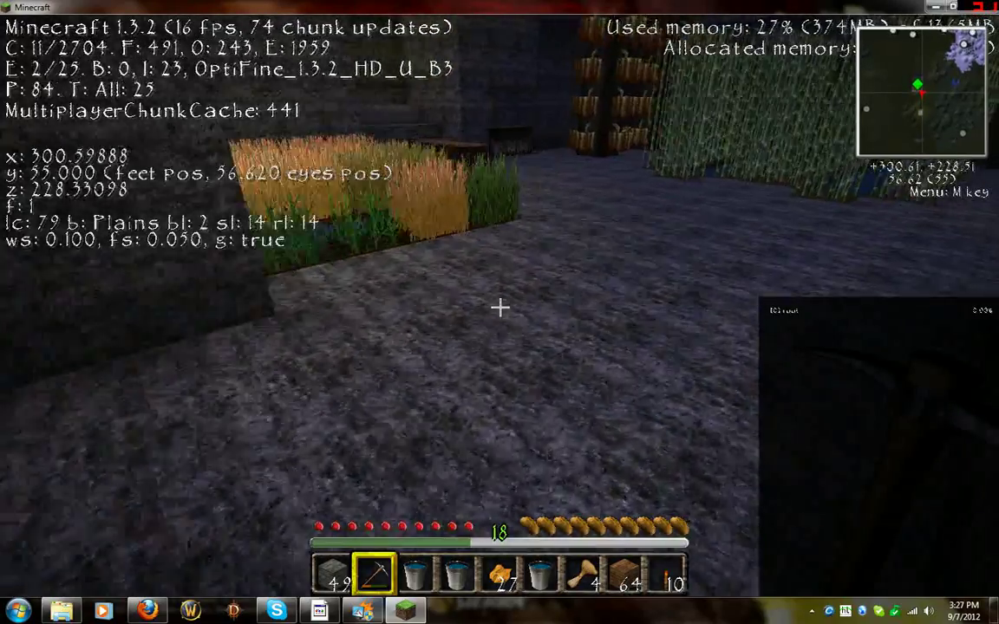
key(w)
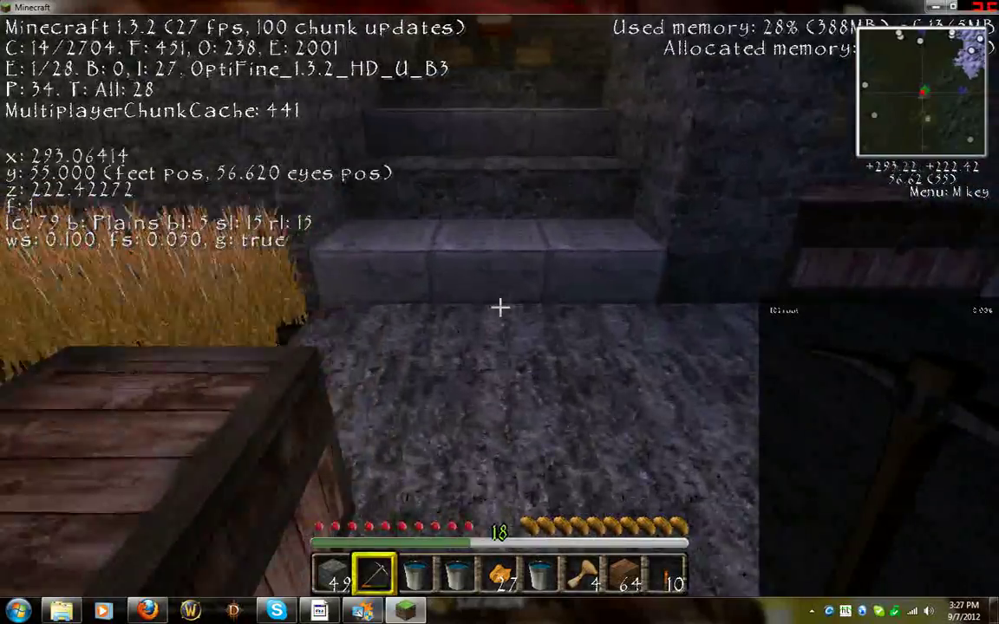
key(w)
key(w)
Go into the stone corridor, then head back toward the chest and wheat field.
key(space)
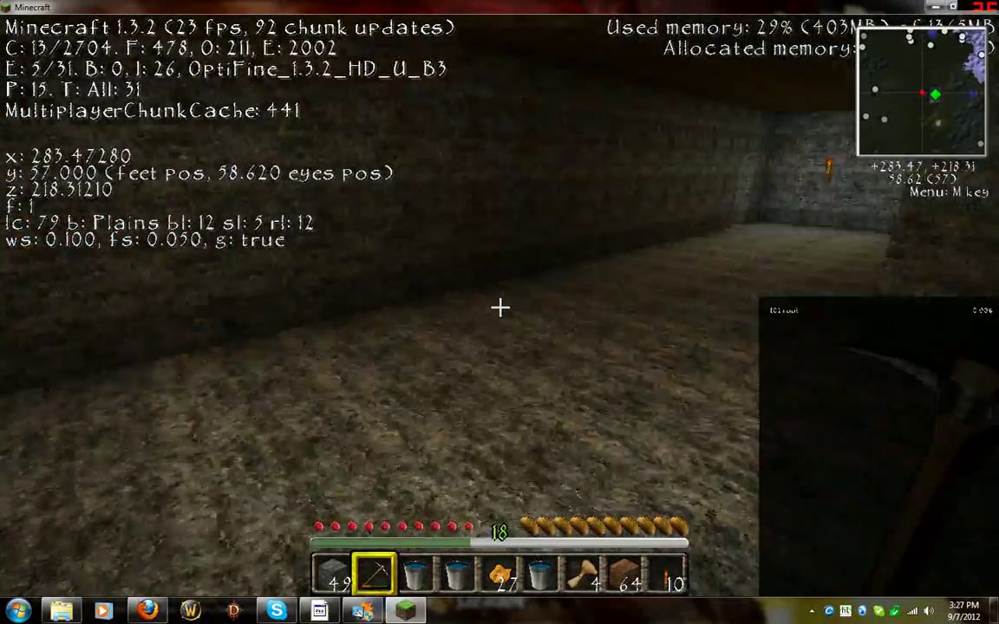
mouse_move(499, 307)
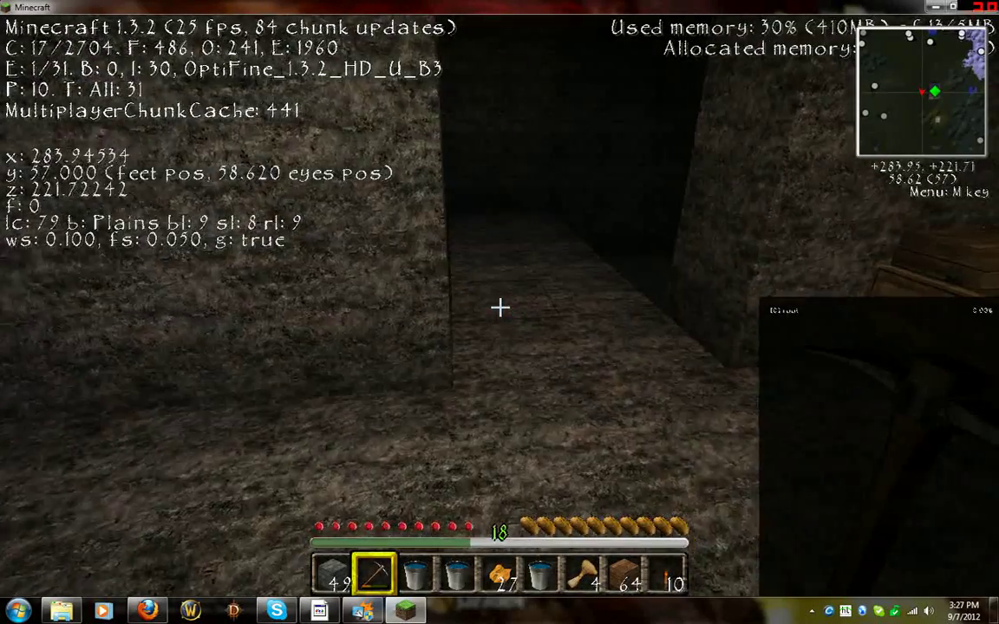
key(w)
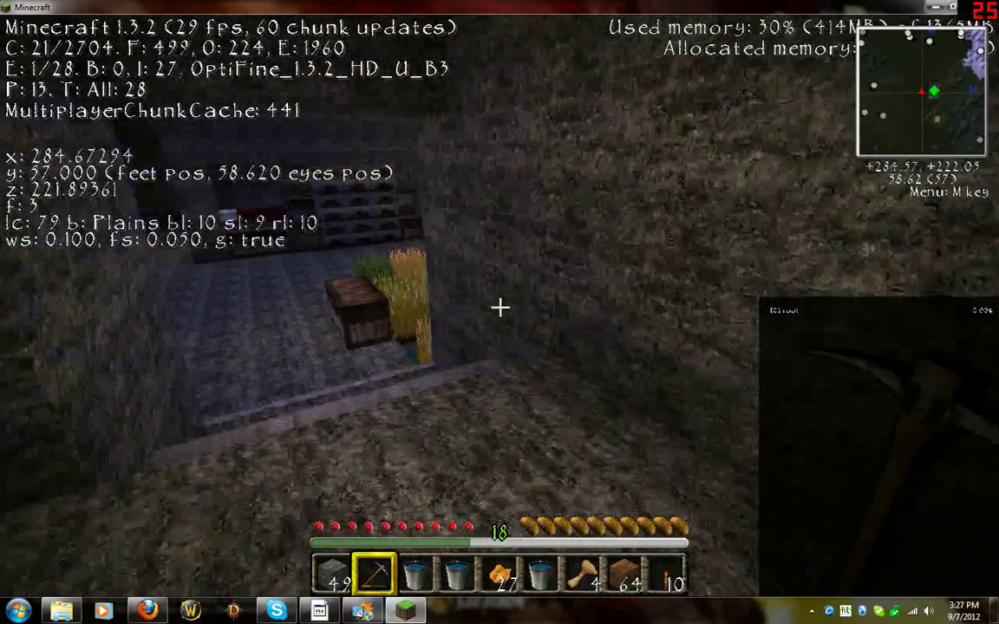
key(w)
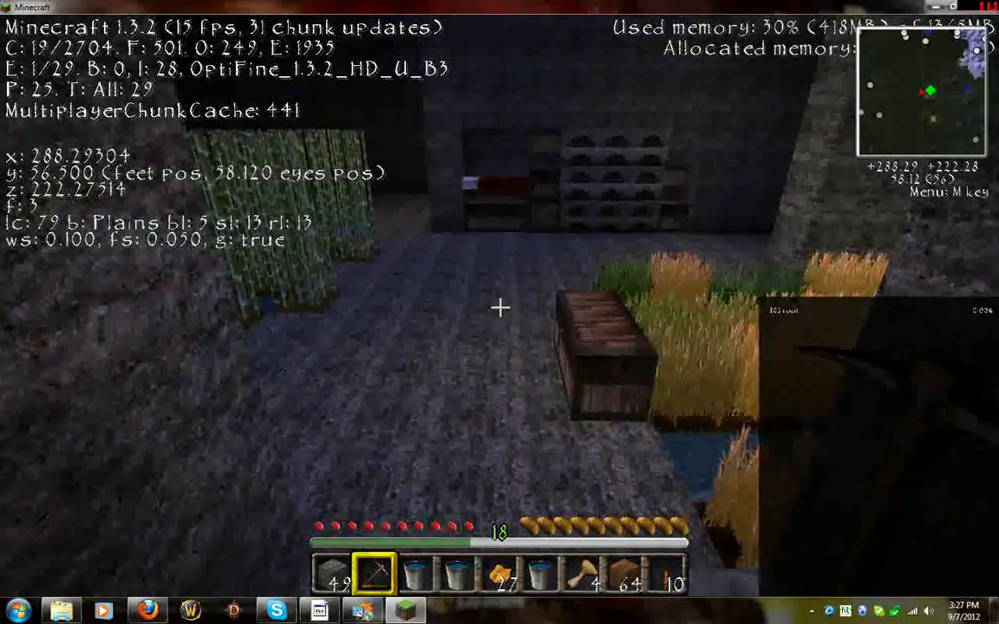
key(w)
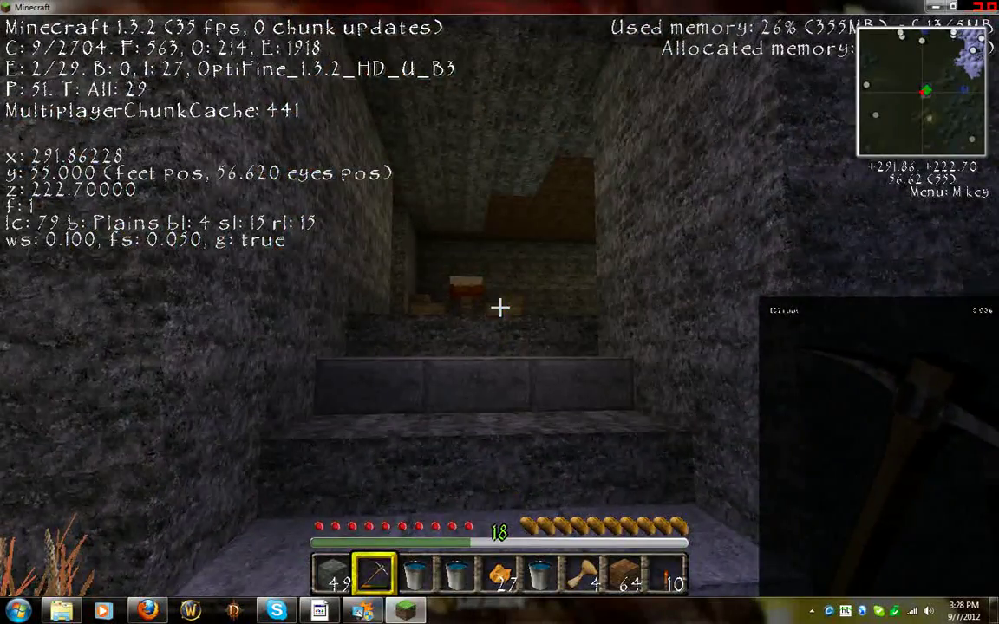
Select the stone slot, hide the F3 debug overlay, and stand facing the chest by the wheat.
key(1)
key(F3)
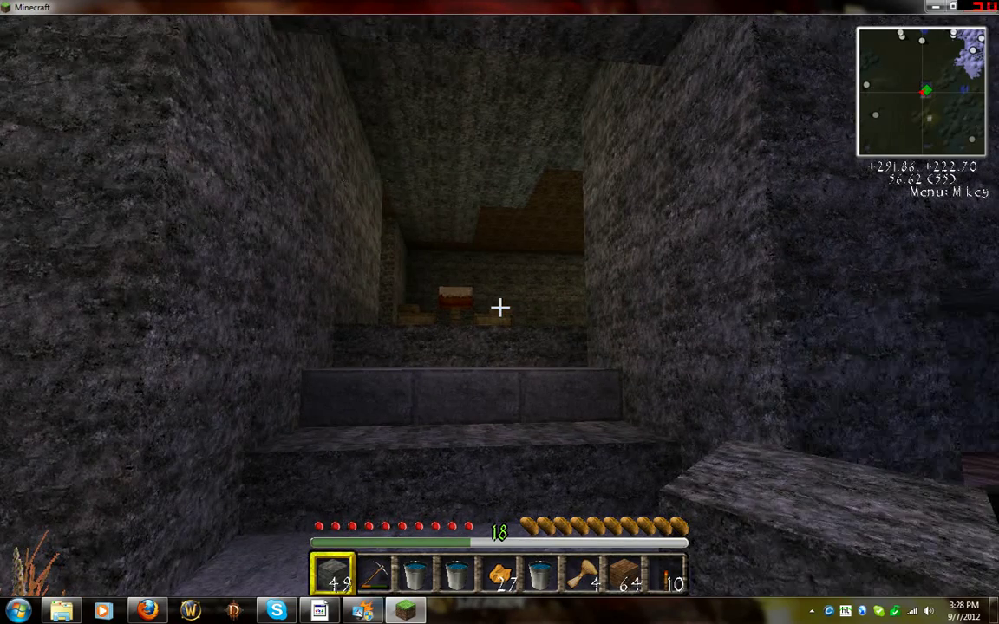
key(w)
scroll(500, 306, down, 2)
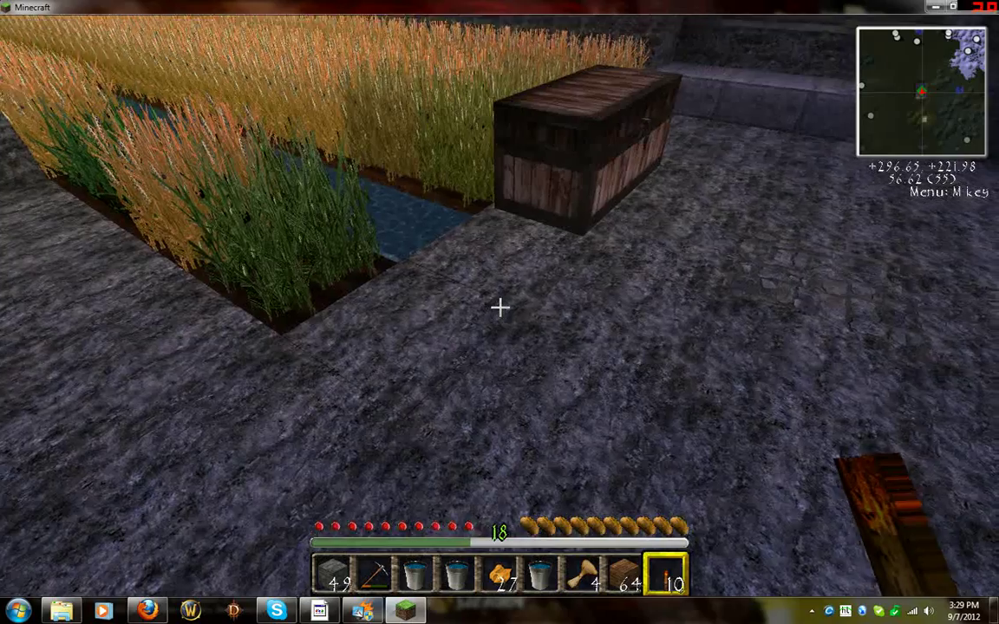
key(w)
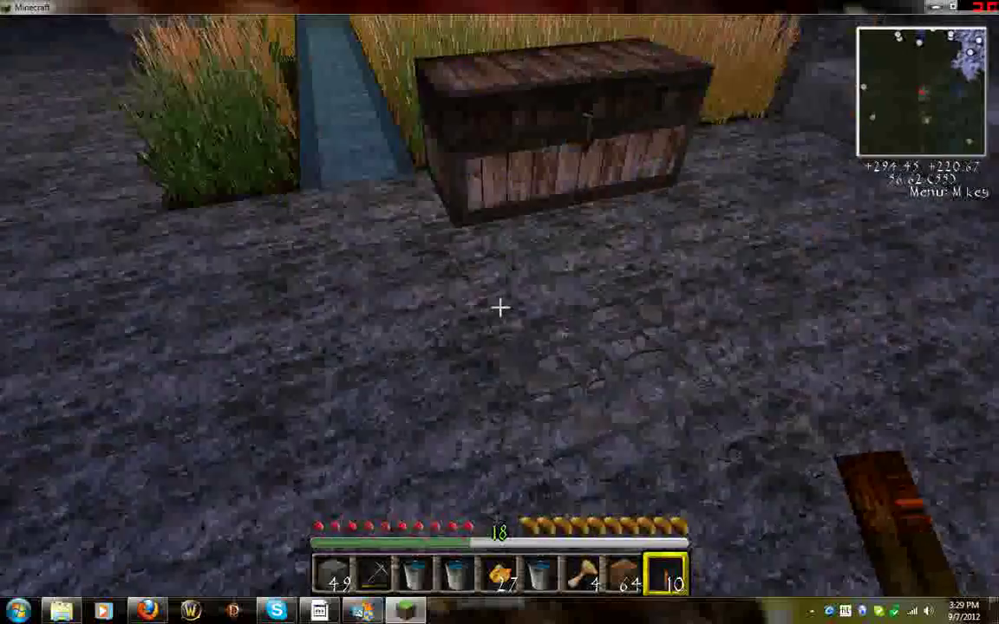